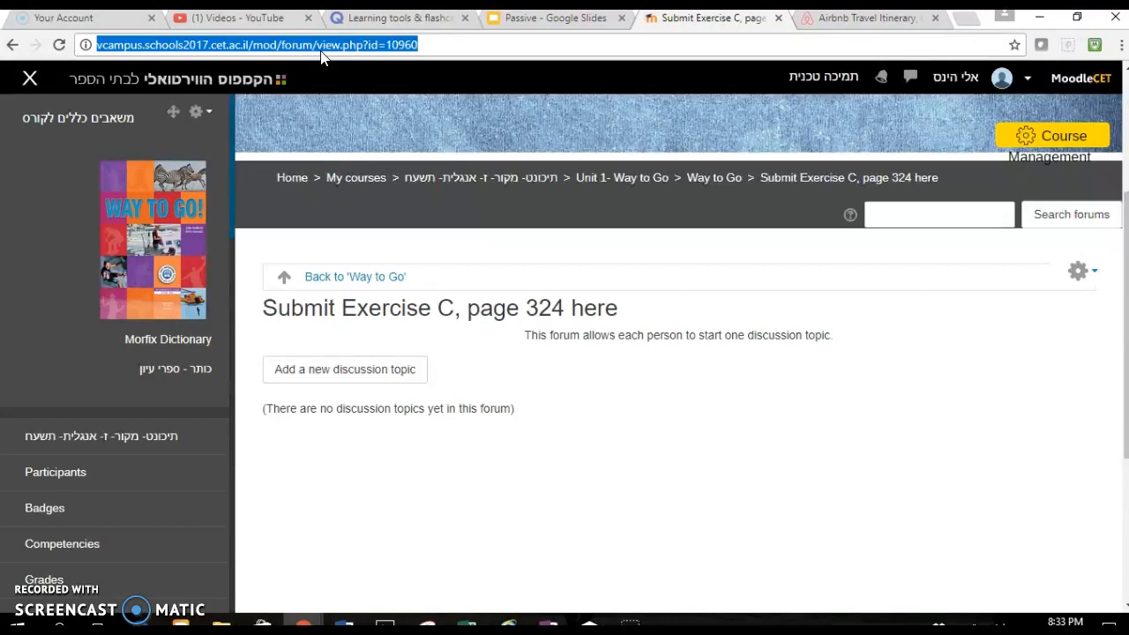
- Return to the Way to Go course section and open the dialog for adding an activity or resource below the forum
click(343, 281)
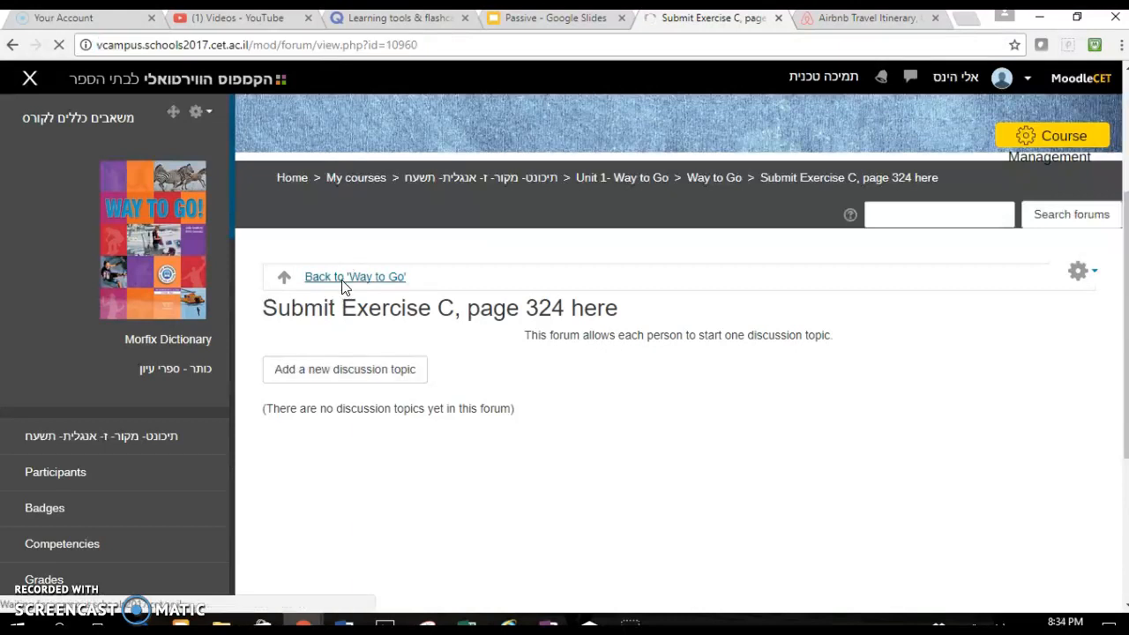
scroll(742, 474, down, 4)
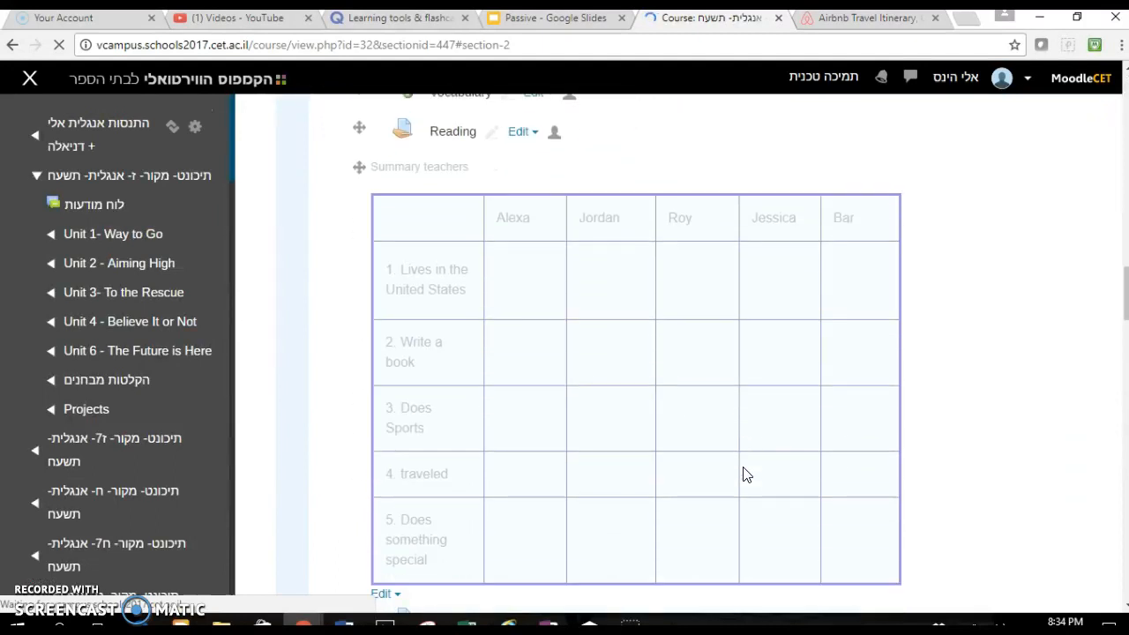
scroll(743, 475, down, 4)
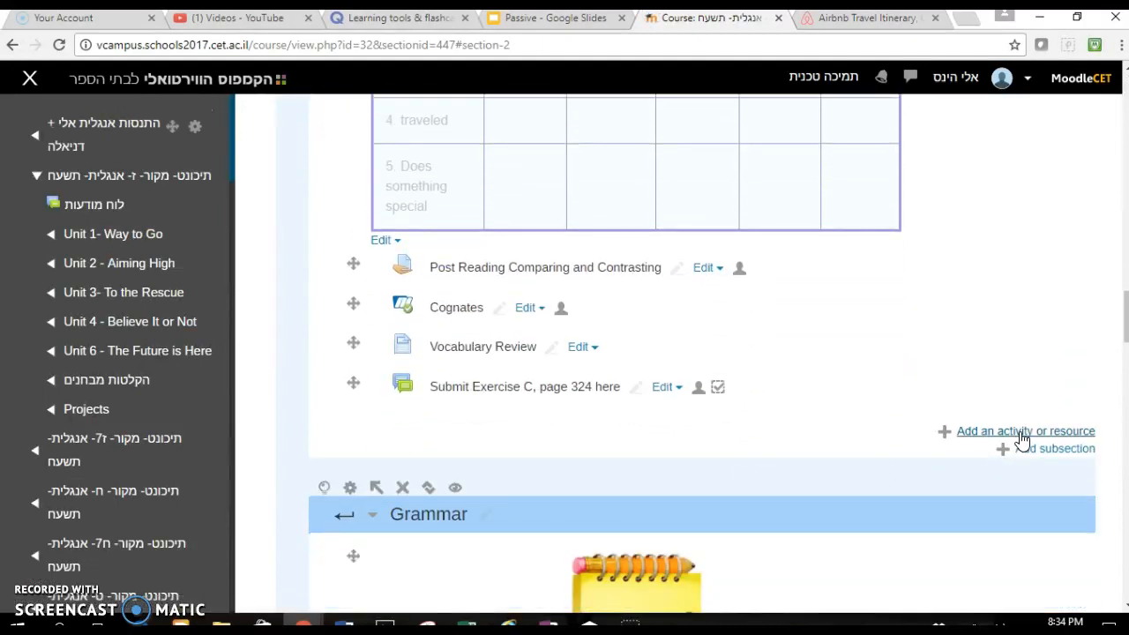
click(1022, 432)
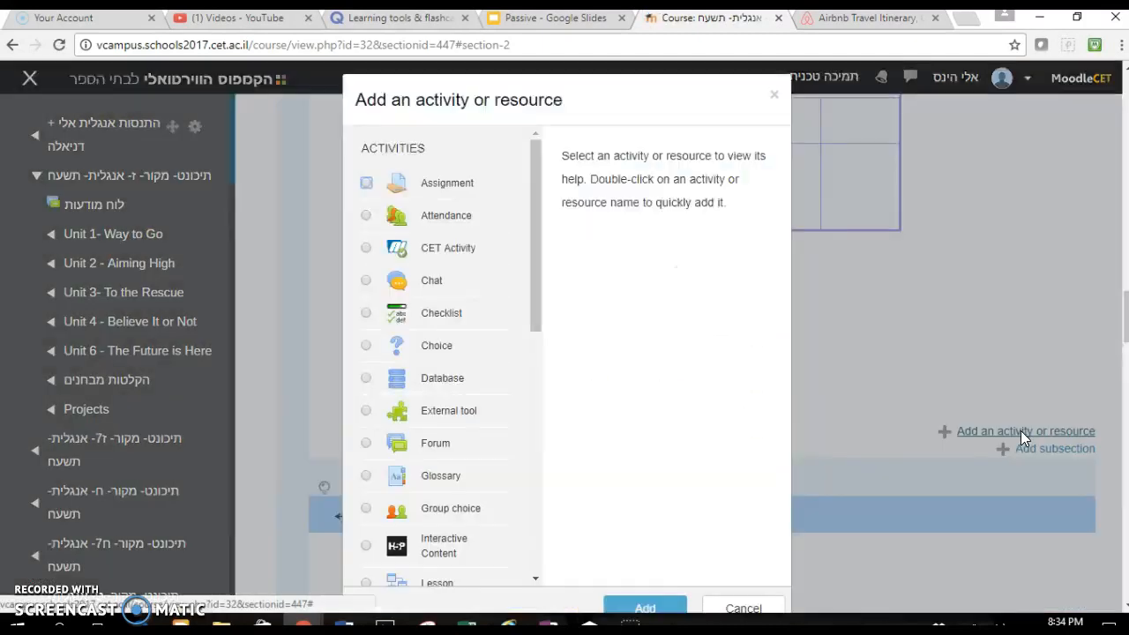
- Add an Interactive Content activity to the section
click(452, 565)
scroll(618, 532, down, 1)
click(638, 490)
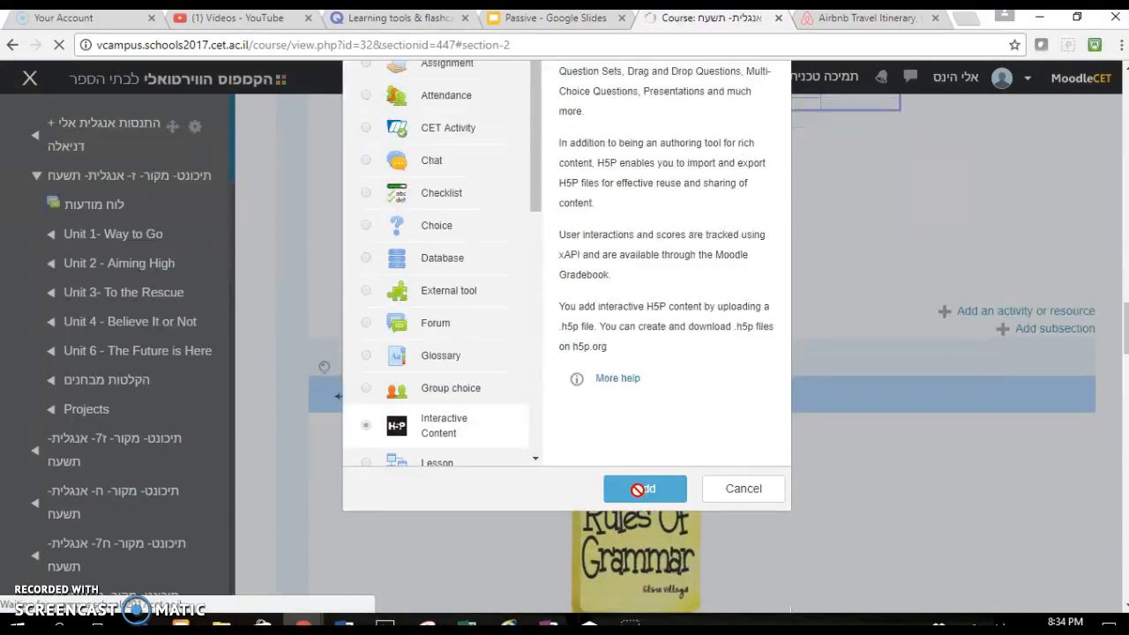
scroll(638, 491, down, 3)
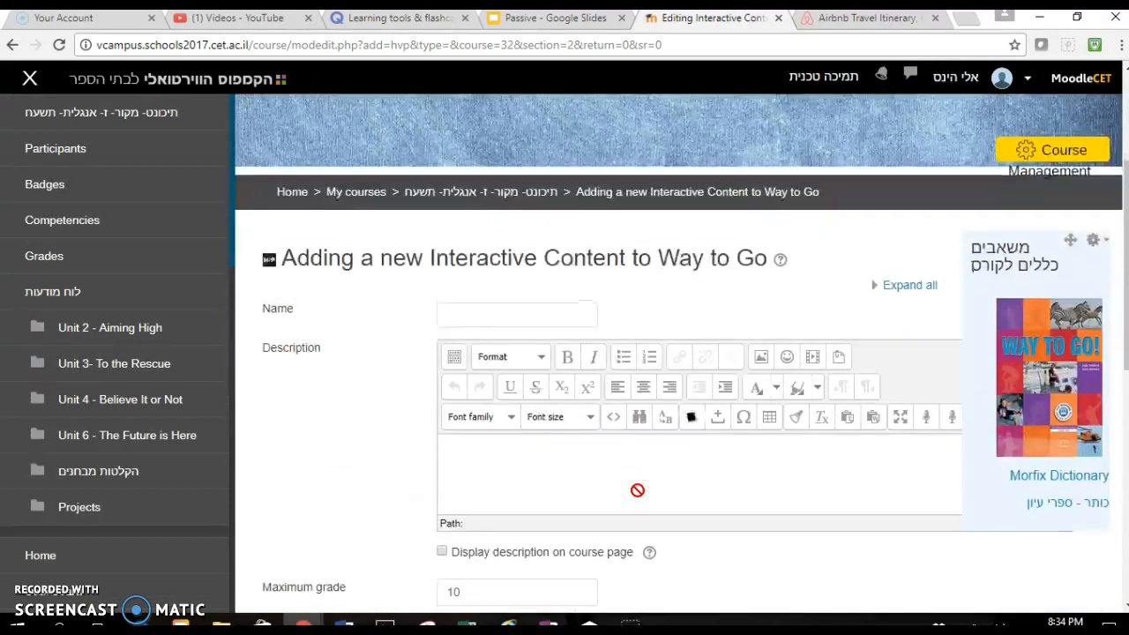
- Name the activity "Practice Interactive Content"
click(555, 311)
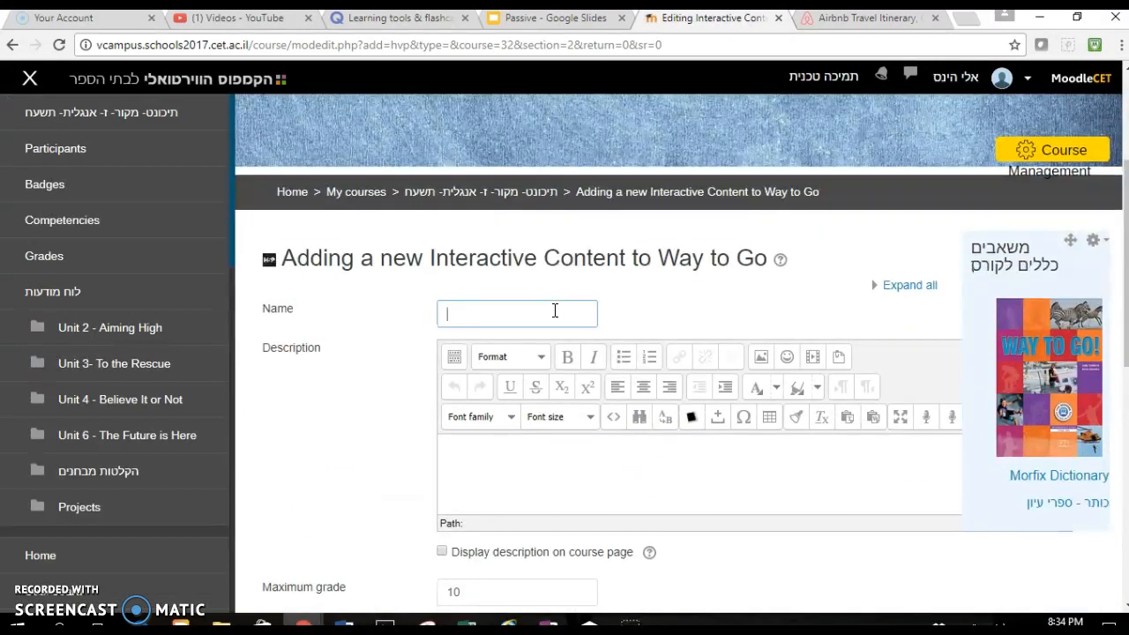
text(Practice Interactive Content)
- Choose Course Presentation as the content editor
scroll(555, 311, down, 2)
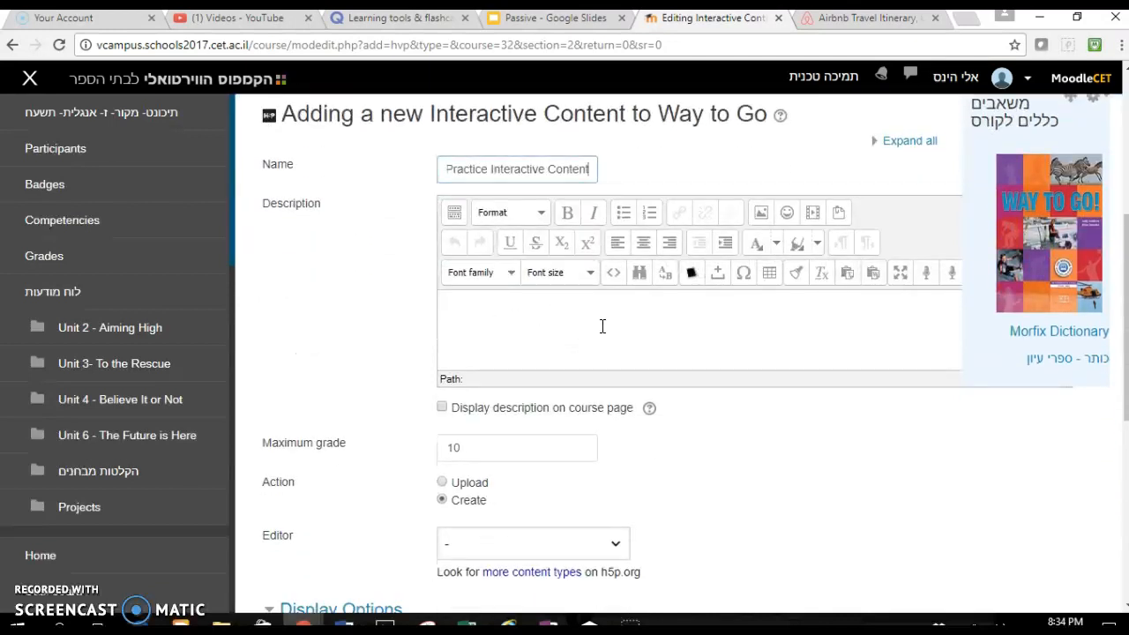
scroll(602, 326, down, 2)
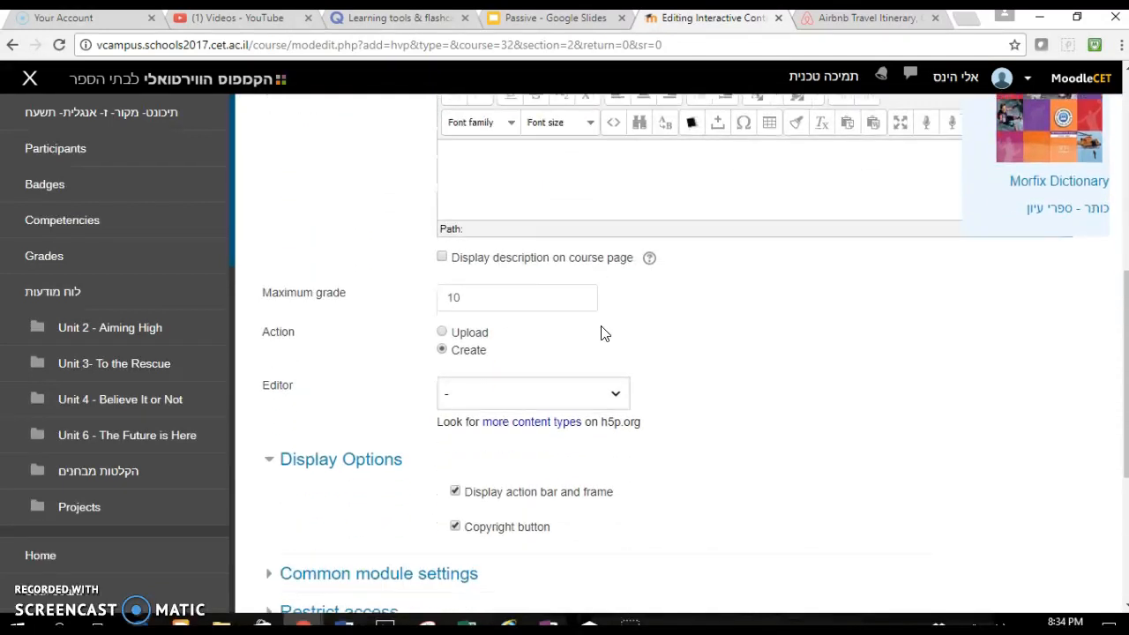
click(569, 393)
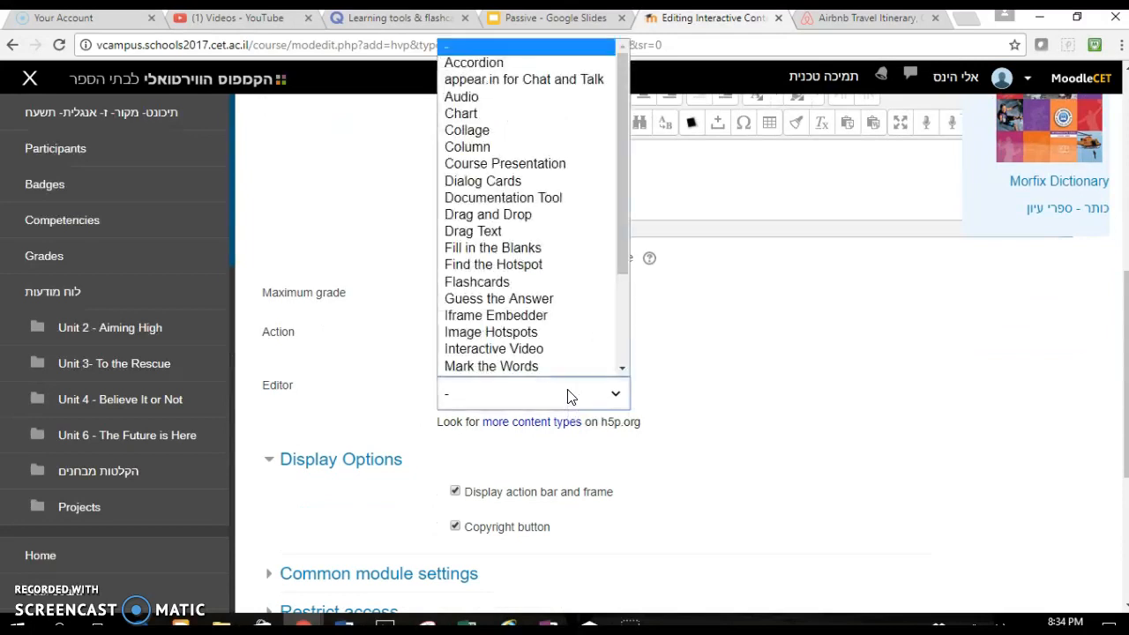
click(581, 168)
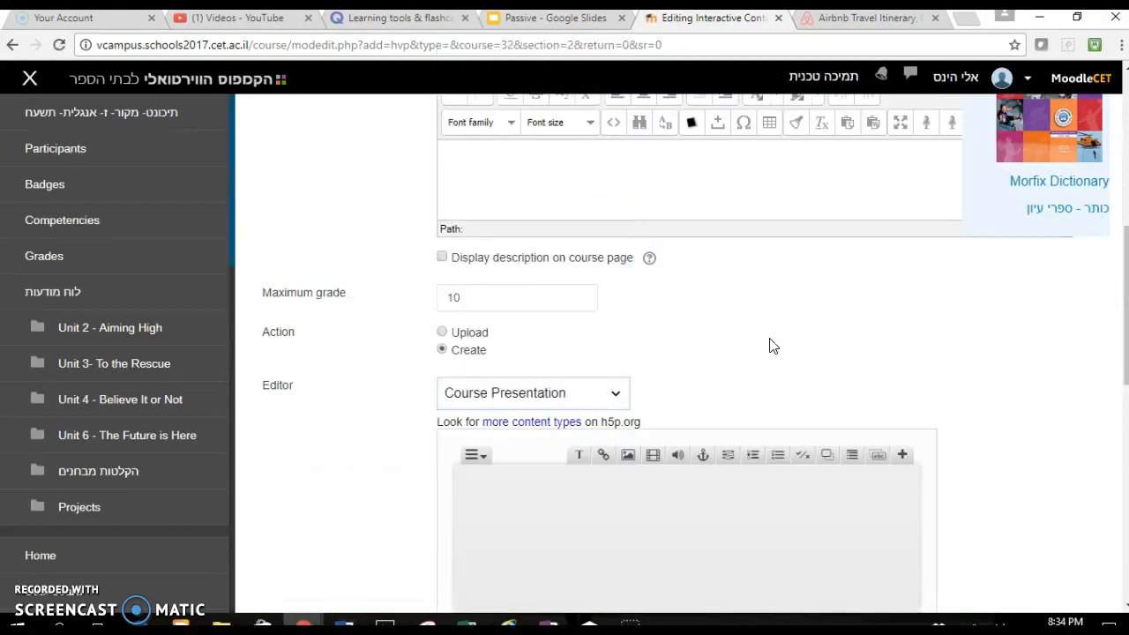
- Insert a text element onto the first presentation slide
scroll(769, 345, down, 2)
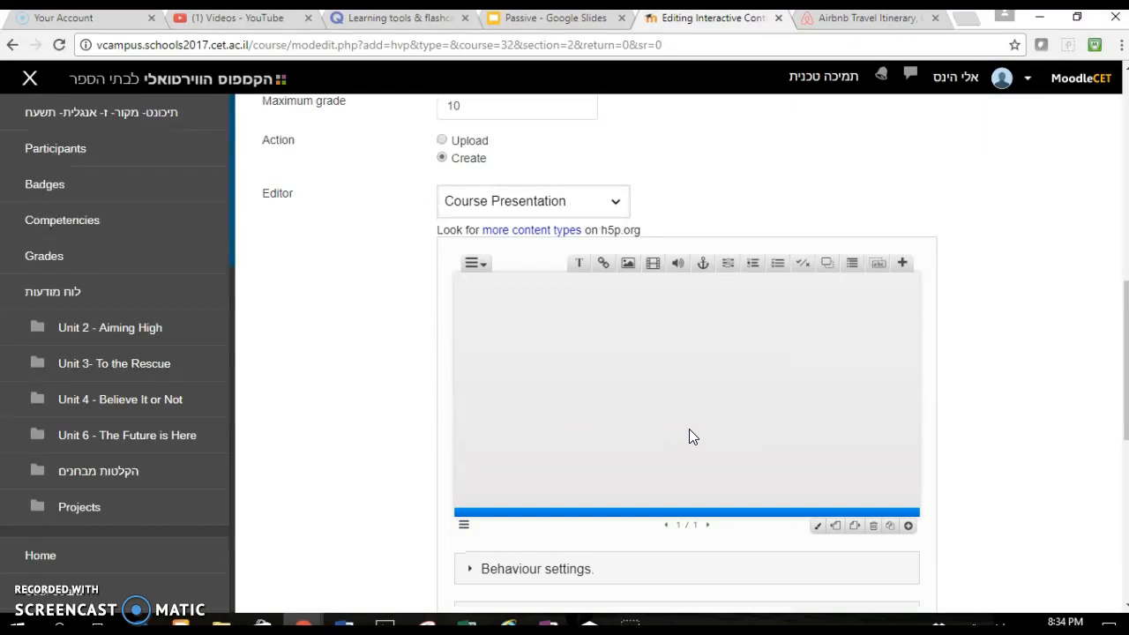
key(ctrl+plus)
key(ctrl+plus)
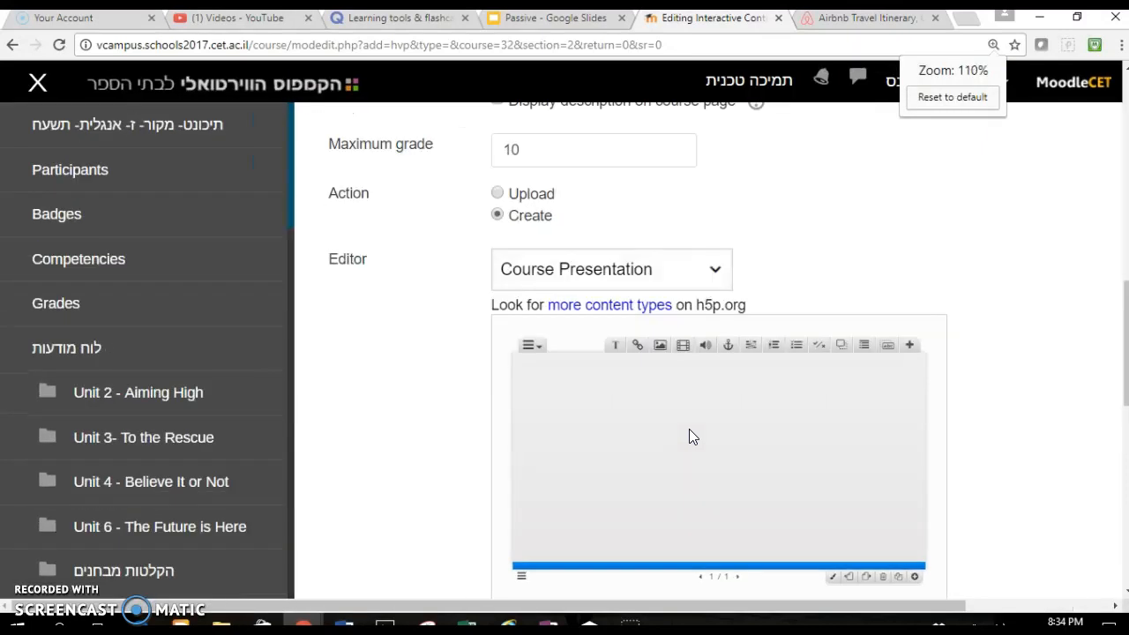
key(ctrl+0)
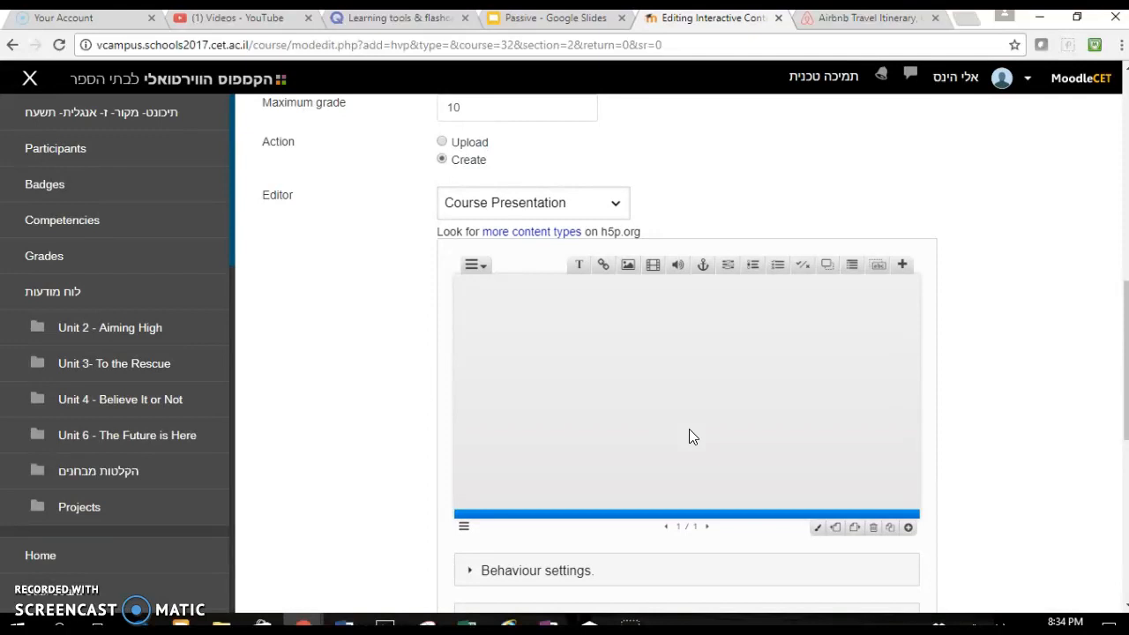
click(905, 265)
right_click(579, 265)
click(580, 265)
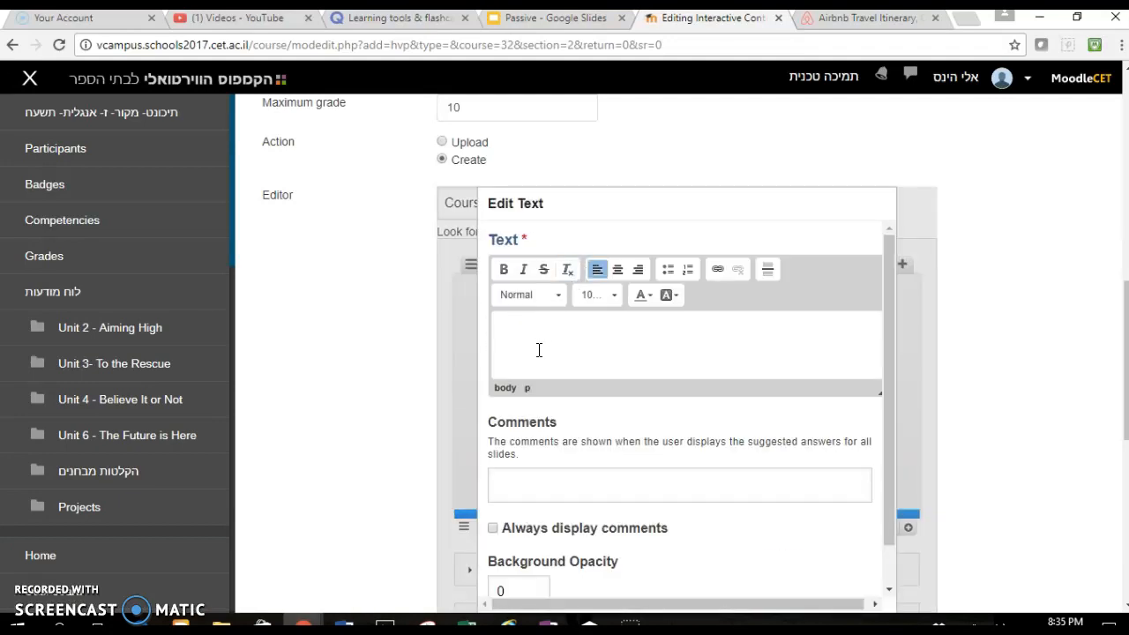
- Type the heading "Title" in bold at 137.5% font size
click(504, 269)
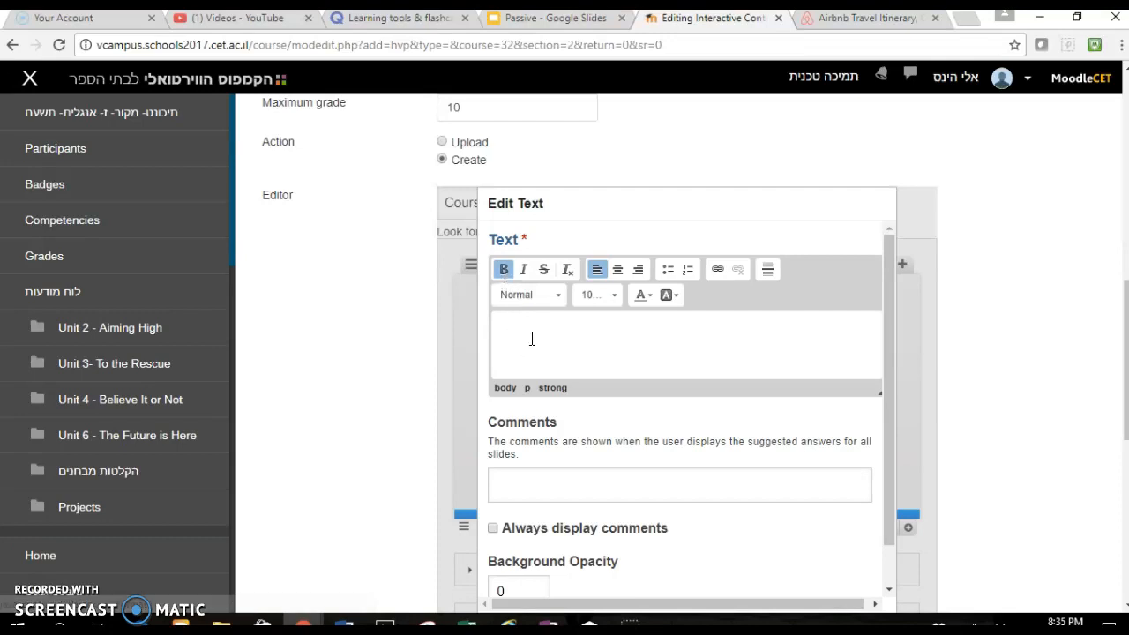
click(608, 295)
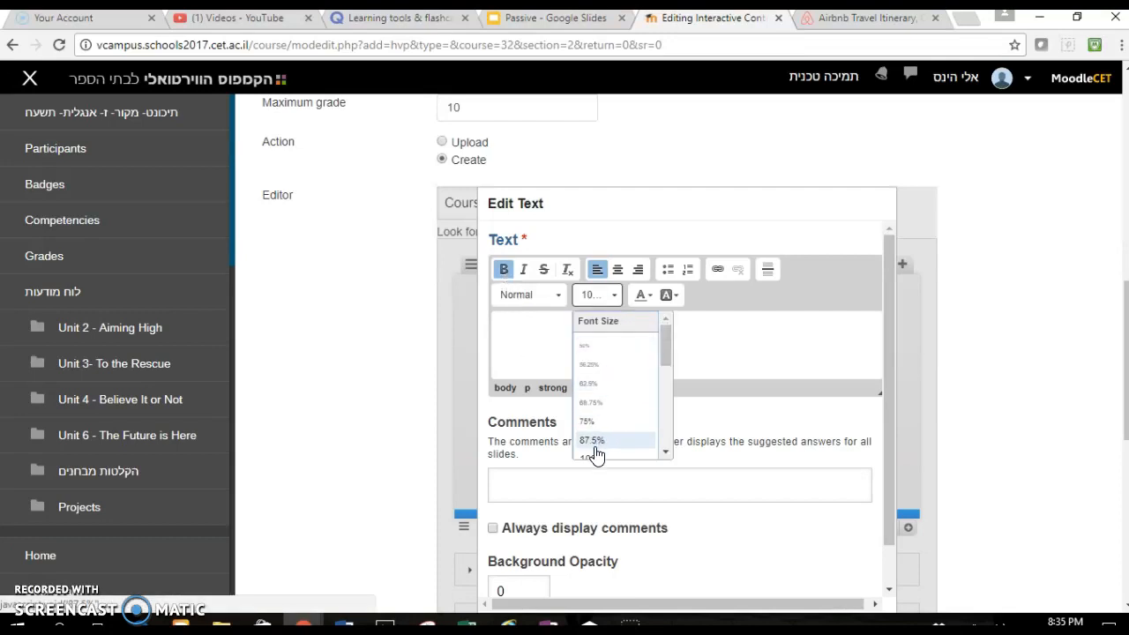
scroll(596, 455, down, 1)
scroll(597, 454, down, 2)
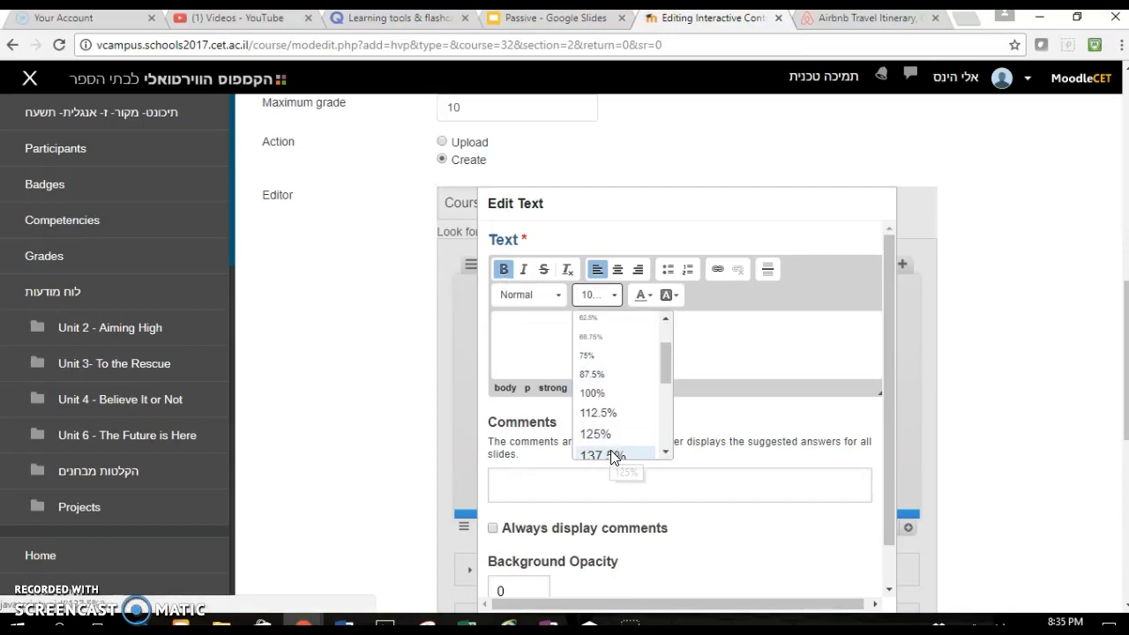
click(609, 451)
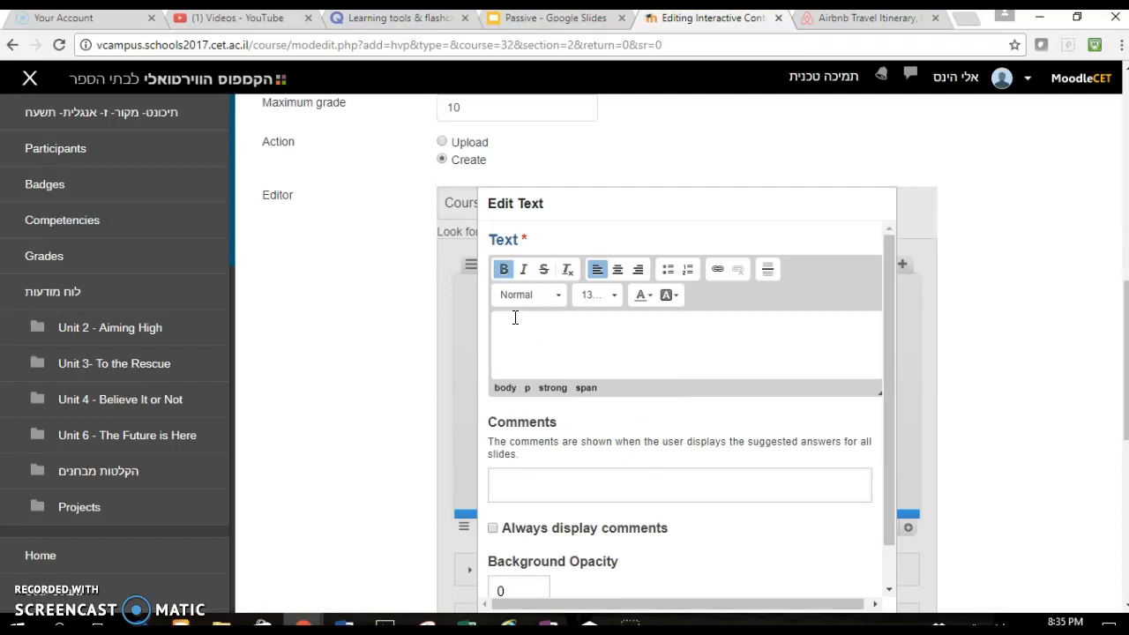
text(Title)
- Set the font size to 100% and add the line "1. First line of instructions." below the heading
scroll(516, 322, down, 5)
scroll(516, 324, up, 4)
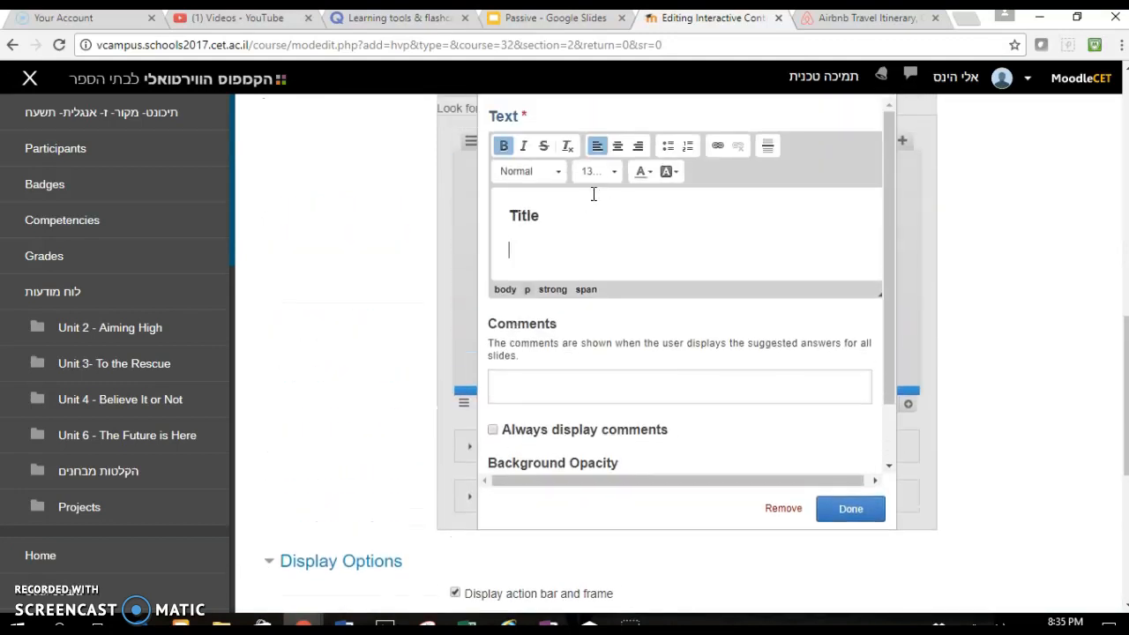
click(608, 172)
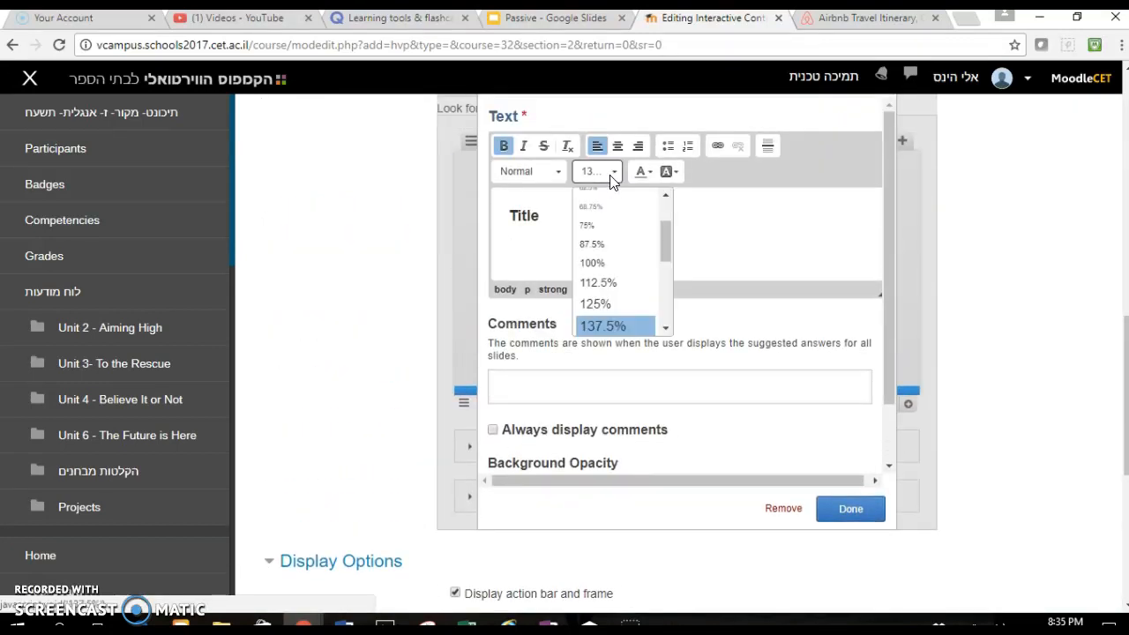
click(608, 262)
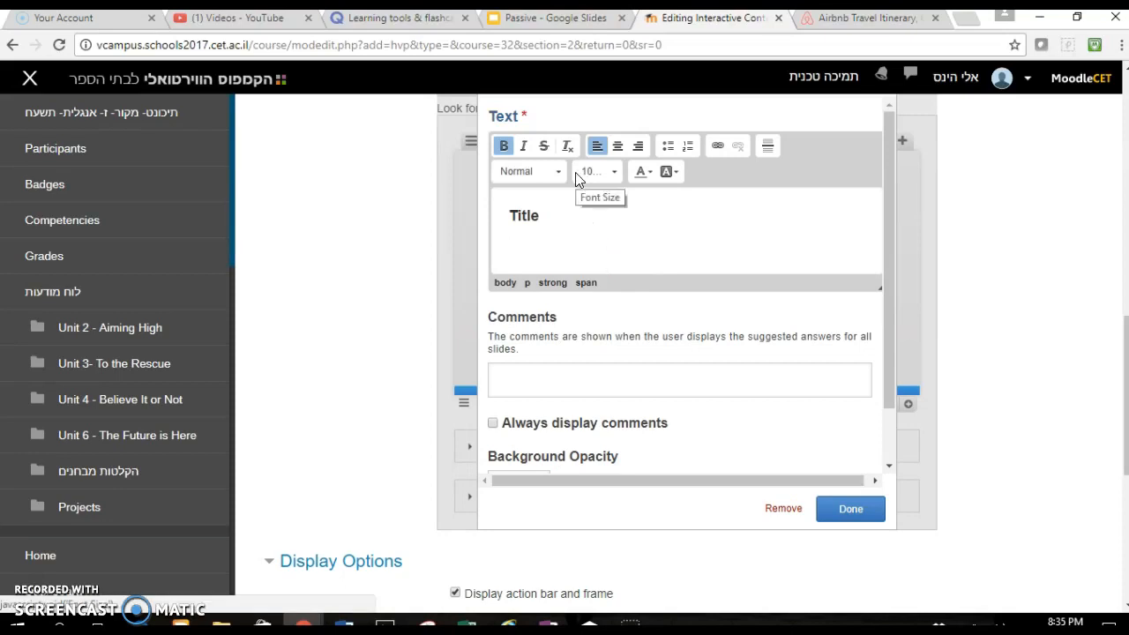
text(1. First line of instruct)
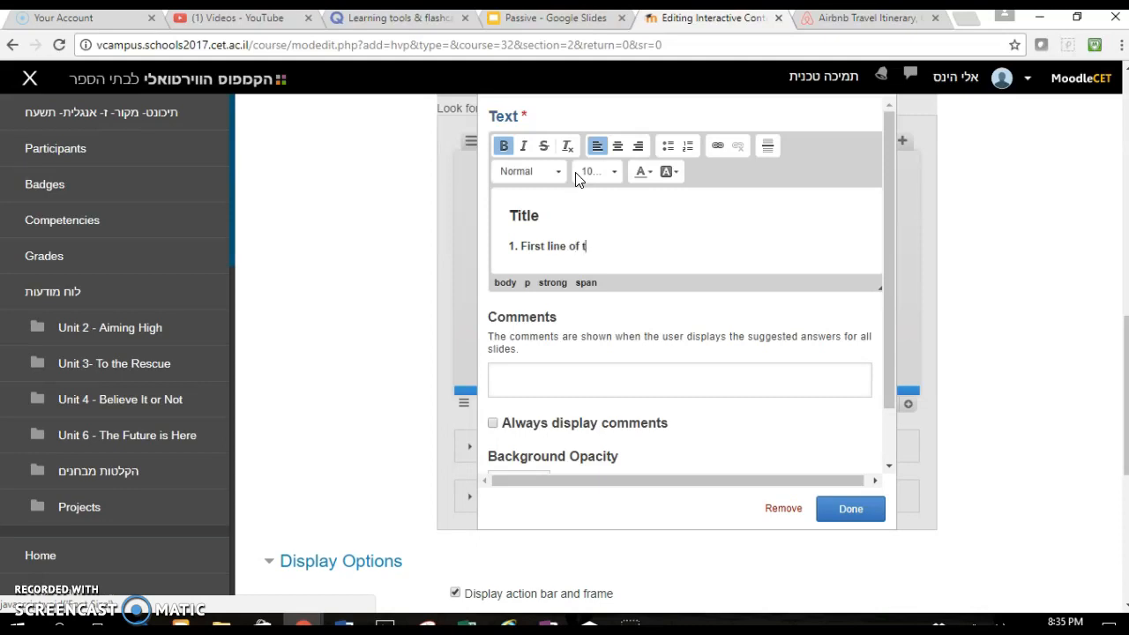
text(ions.)
key(Return)
- Add the line "2. Second line of instructions." below the first one
scroll(578, 179, up, 4)
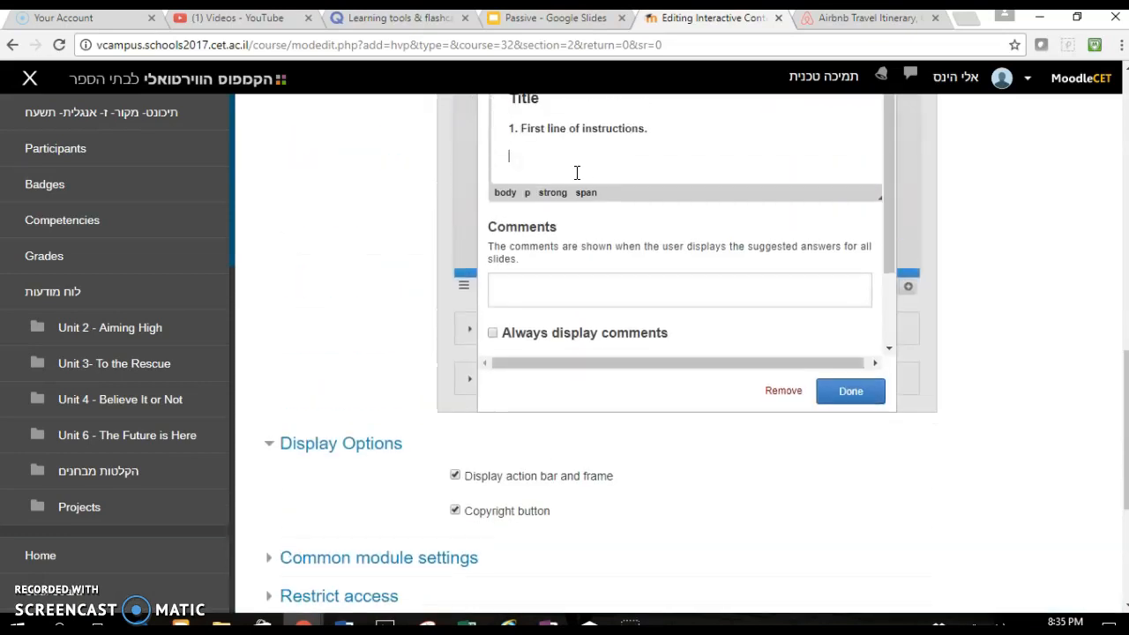
text(Second)
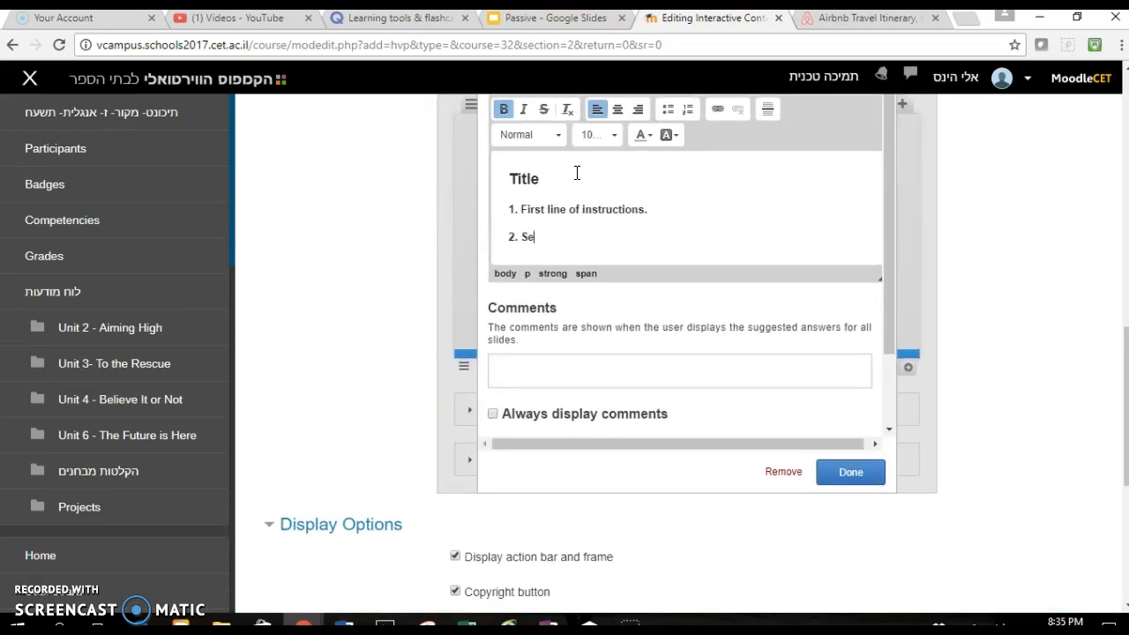
text( line of instructions)
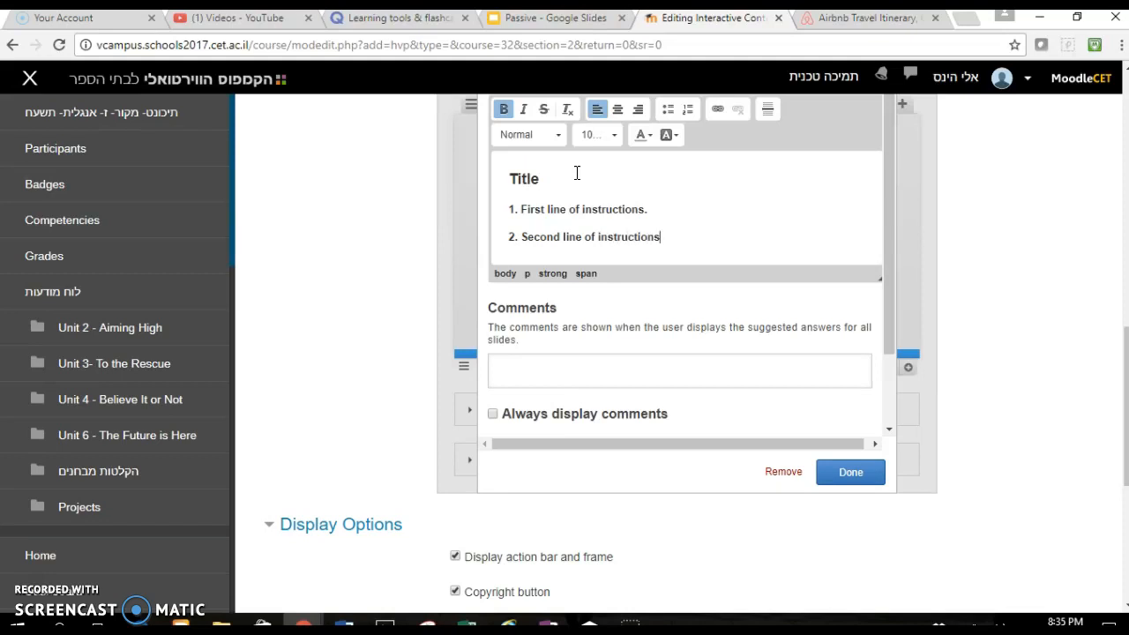
- Remove the bold formatting from both instruction lines
drag(672, 240, 497, 212)
click(504, 109)
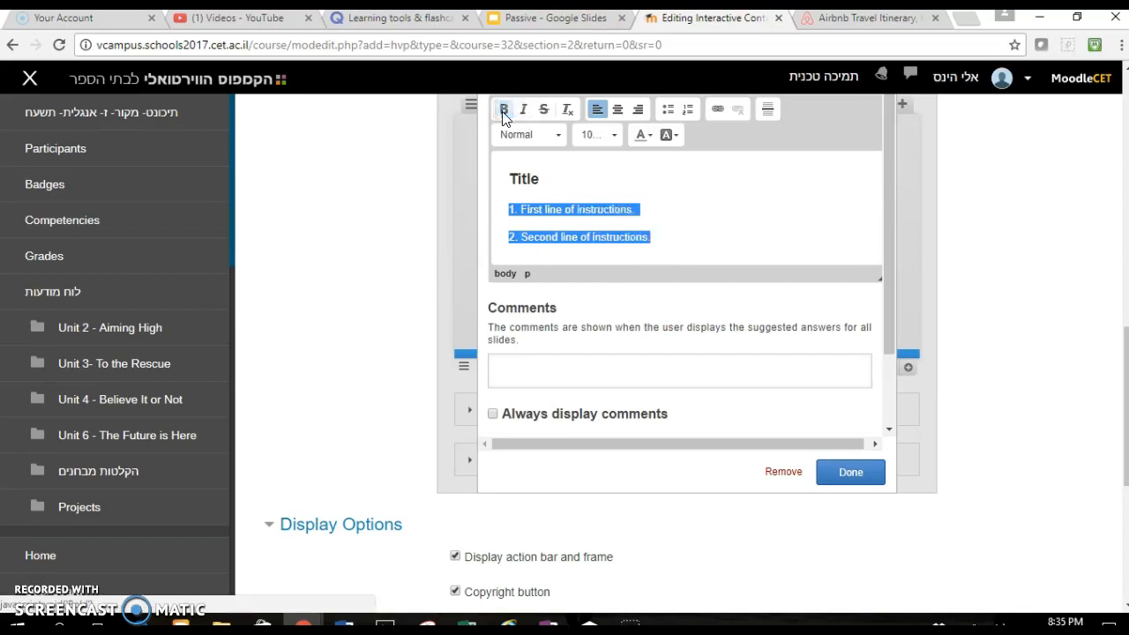
right_click(677, 236)
click(675, 235)
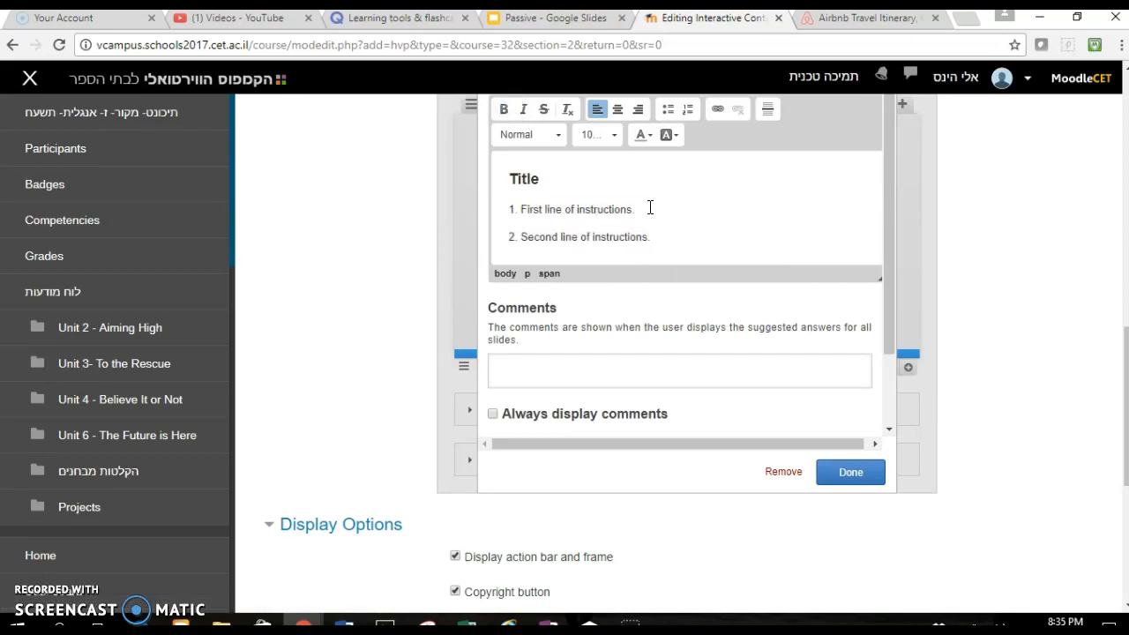
- Link the word "instructions." in the first line to the copied forum page URL and finish editing the text
scroll(650, 207, up, 1)
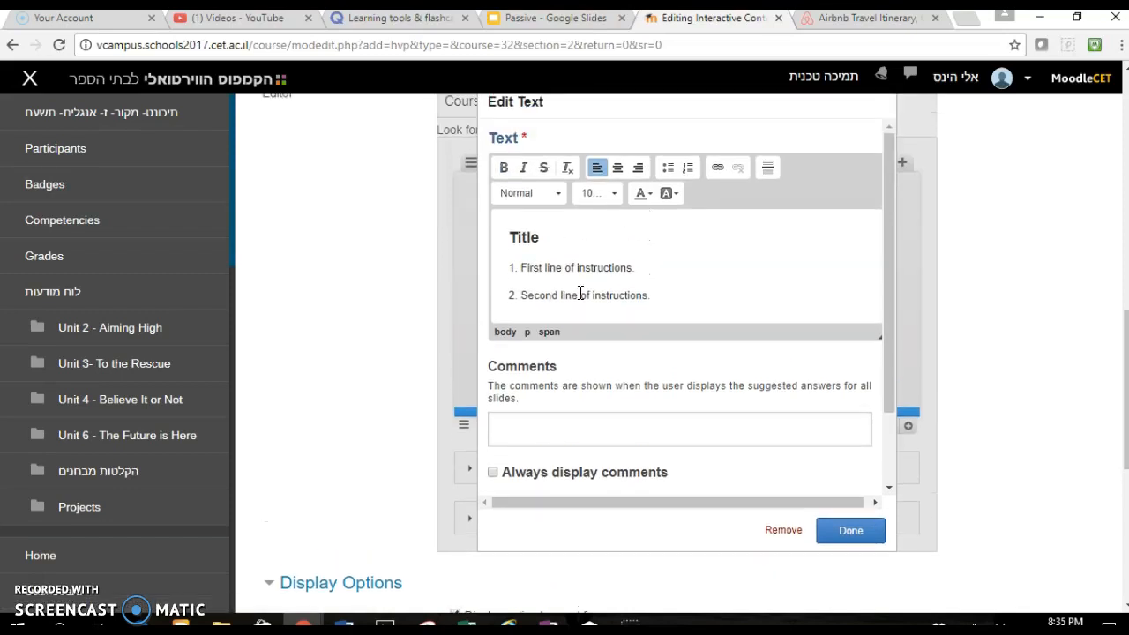
double_click(600, 271)
click(717, 167)
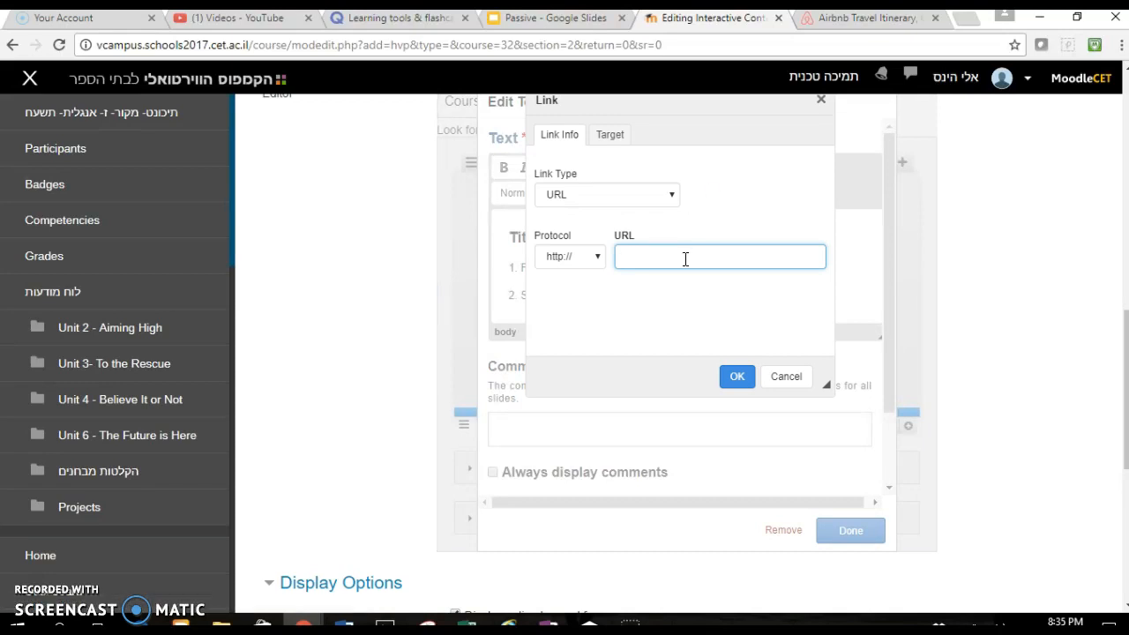
text(vcampus.schools2017.cet.ac.il/mod/forum/view.php?id=19865)
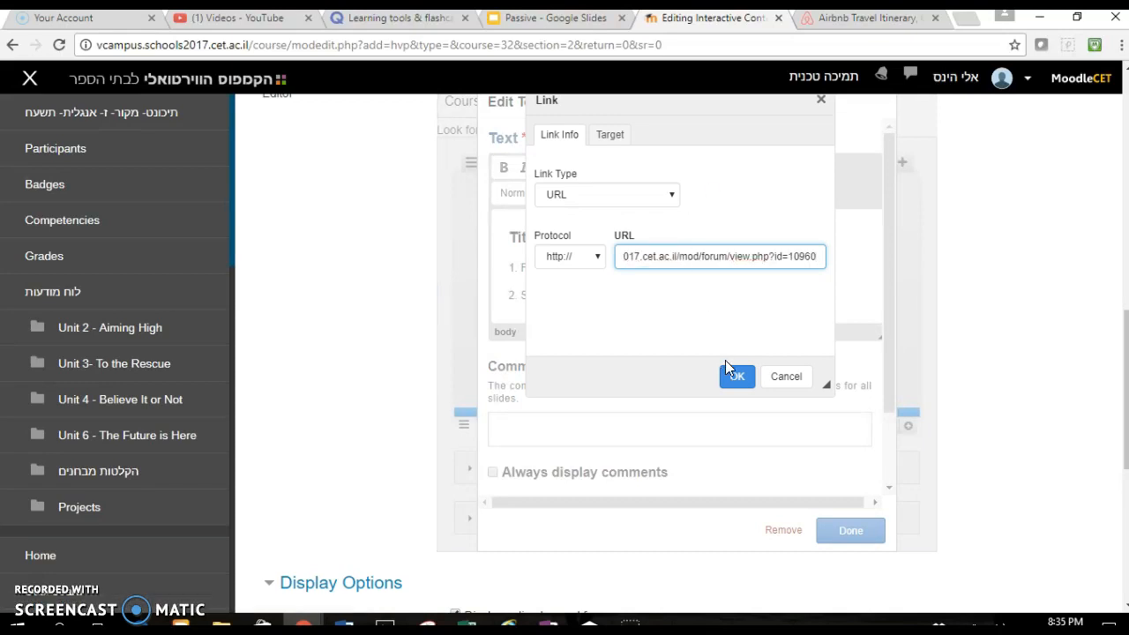
click(737, 376)
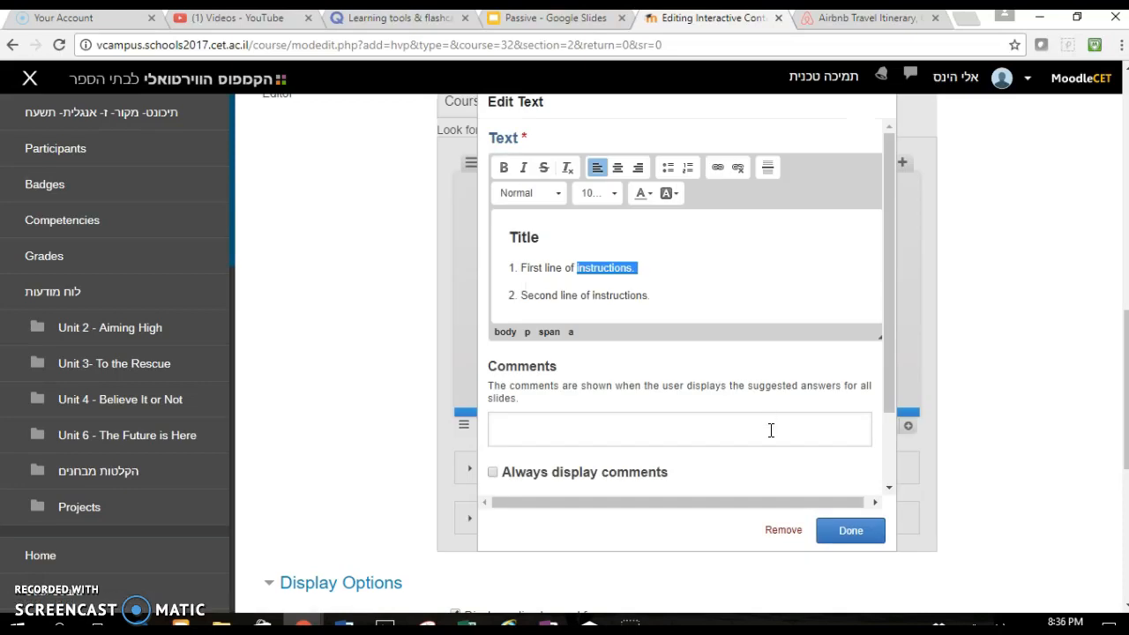
click(861, 531)
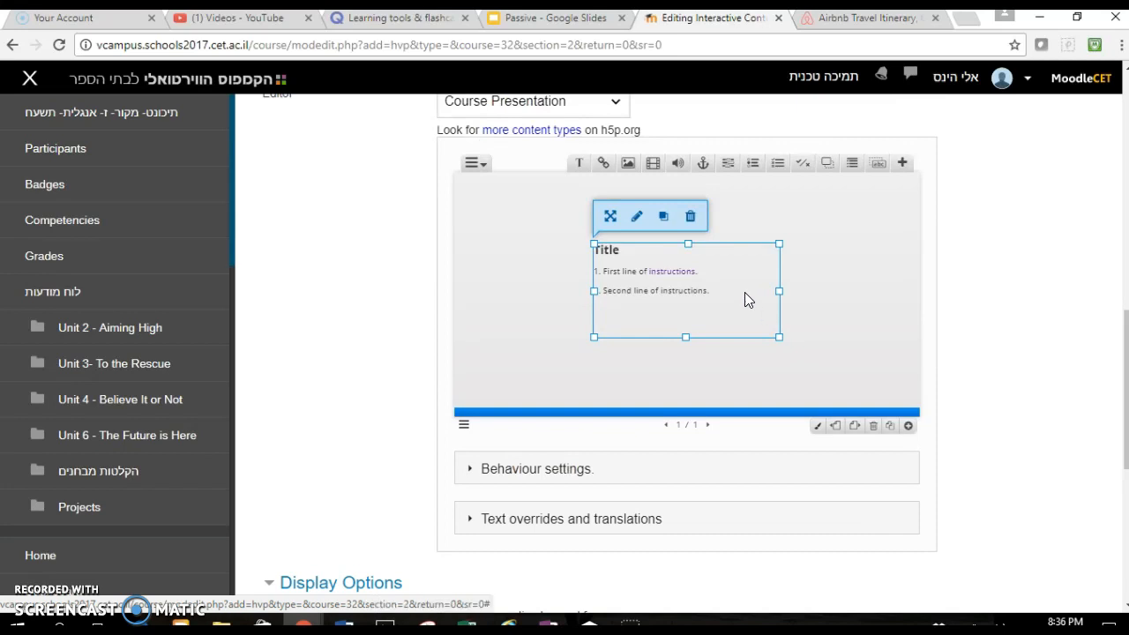
- Move the text box to the slide's upper-left corner
drag(659, 261, 560, 224)
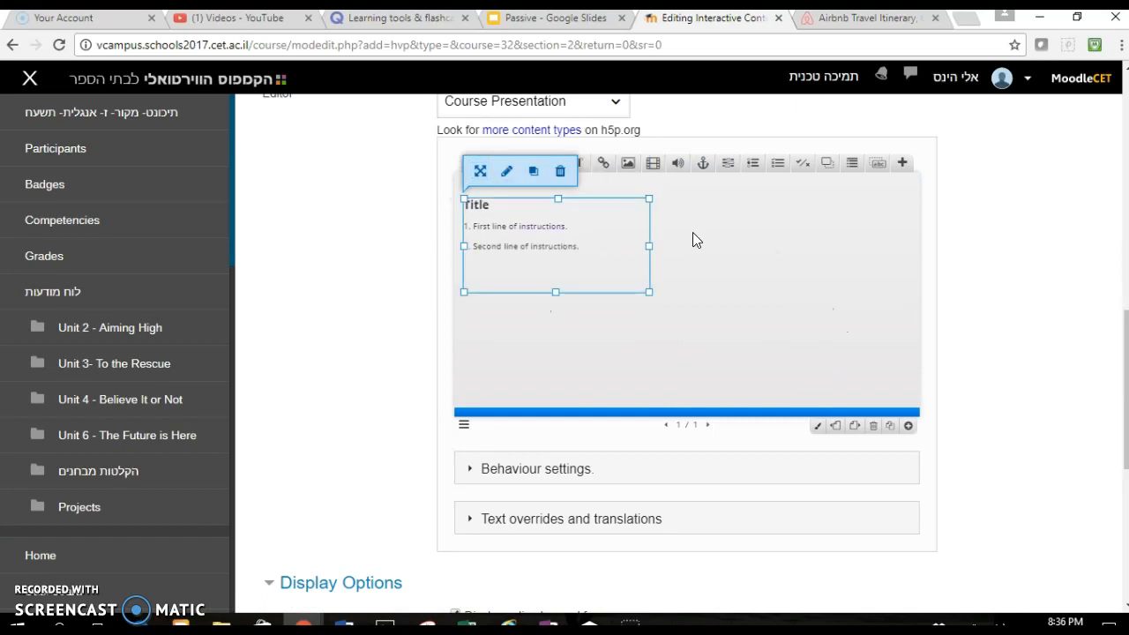
click(666, 206)
click(626, 164)
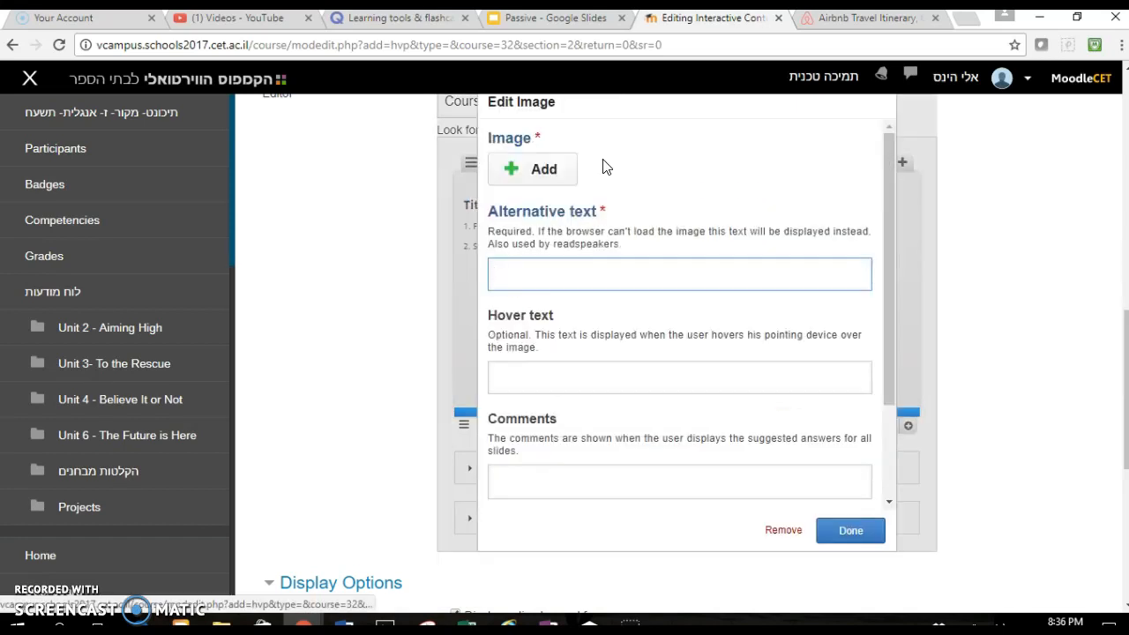
click(541, 162)
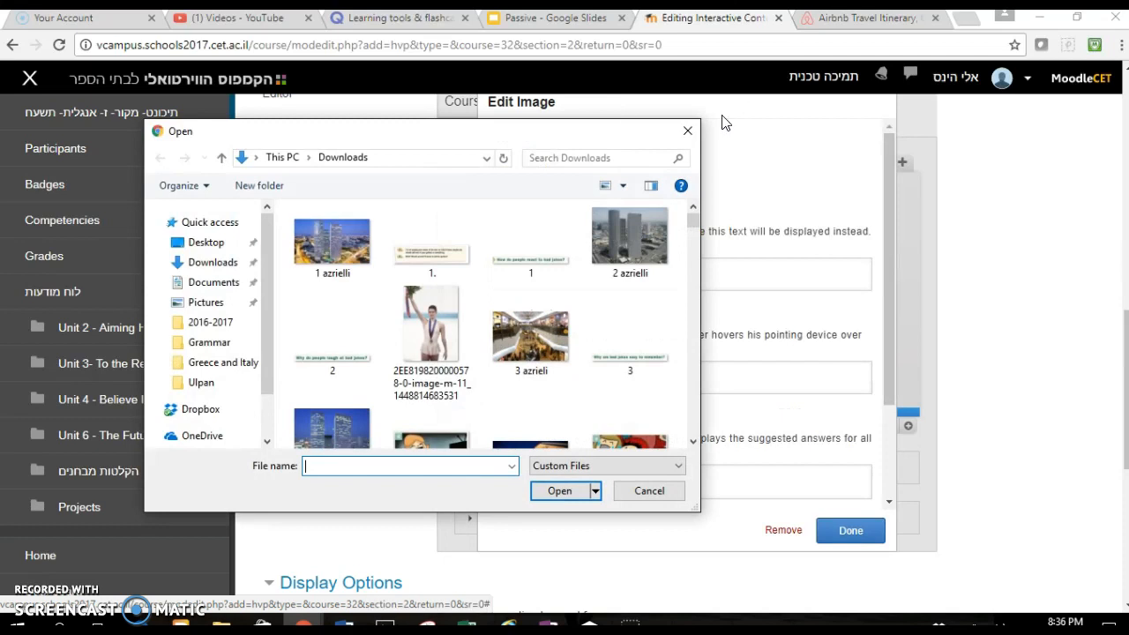
click(691, 131)
click(798, 532)
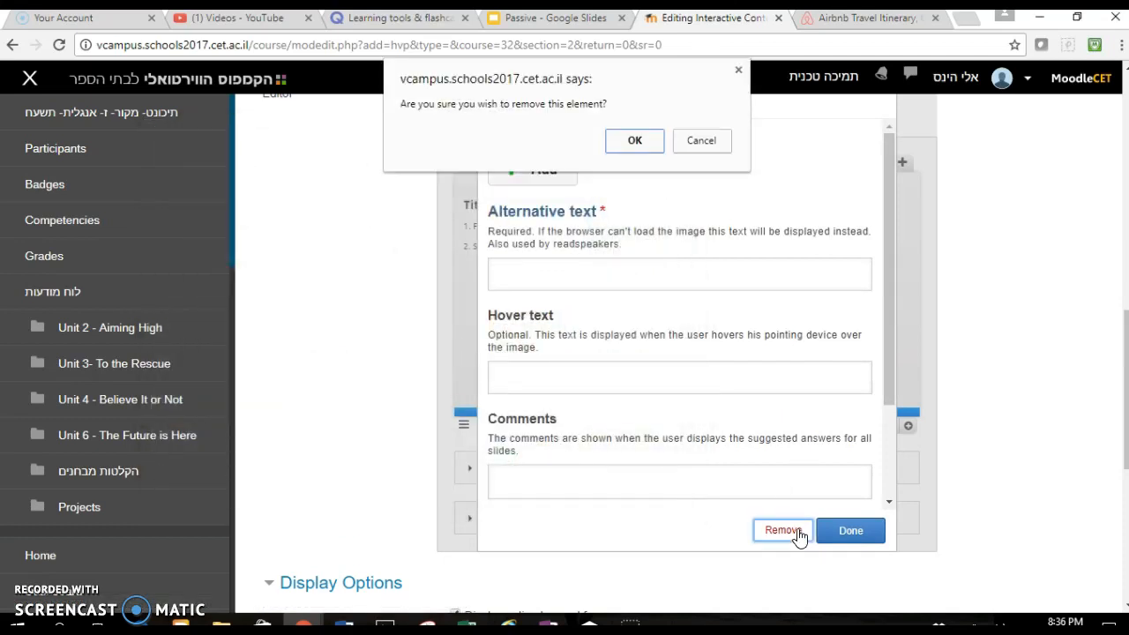
click(643, 142)
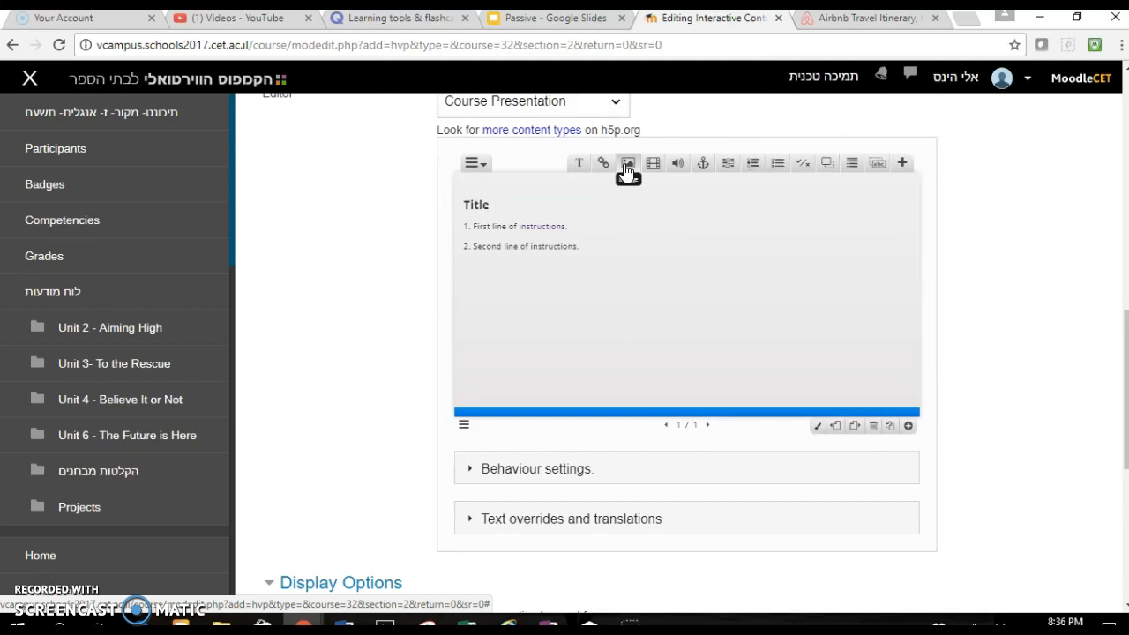
- Insert the airplane-seamless-pattern image from Downloads onto the first slide
click(627, 168)
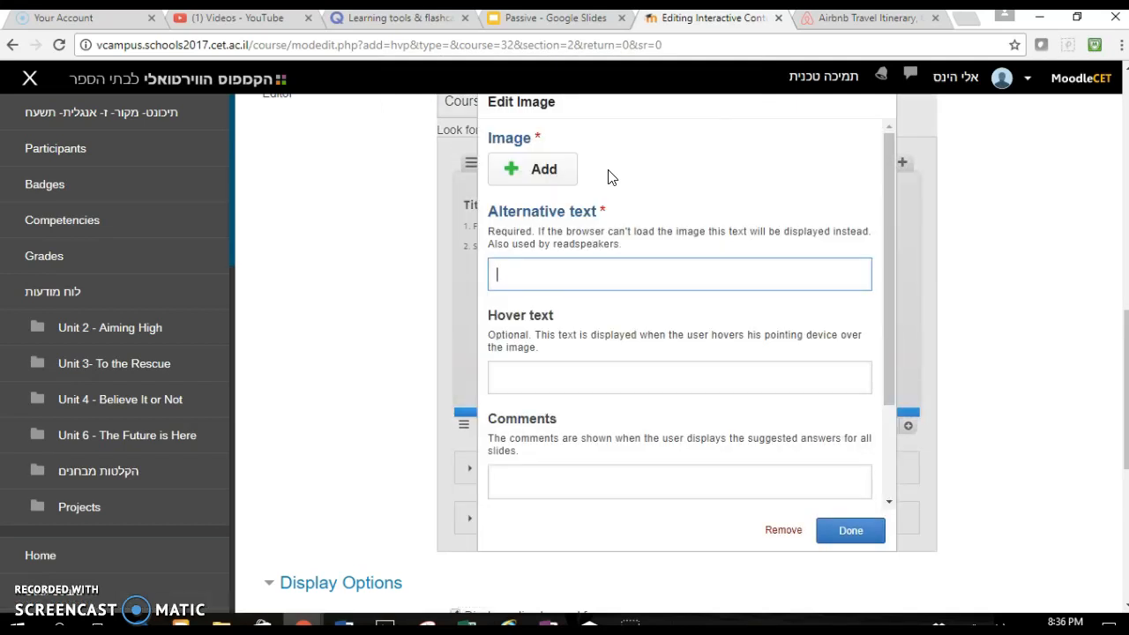
click(562, 176)
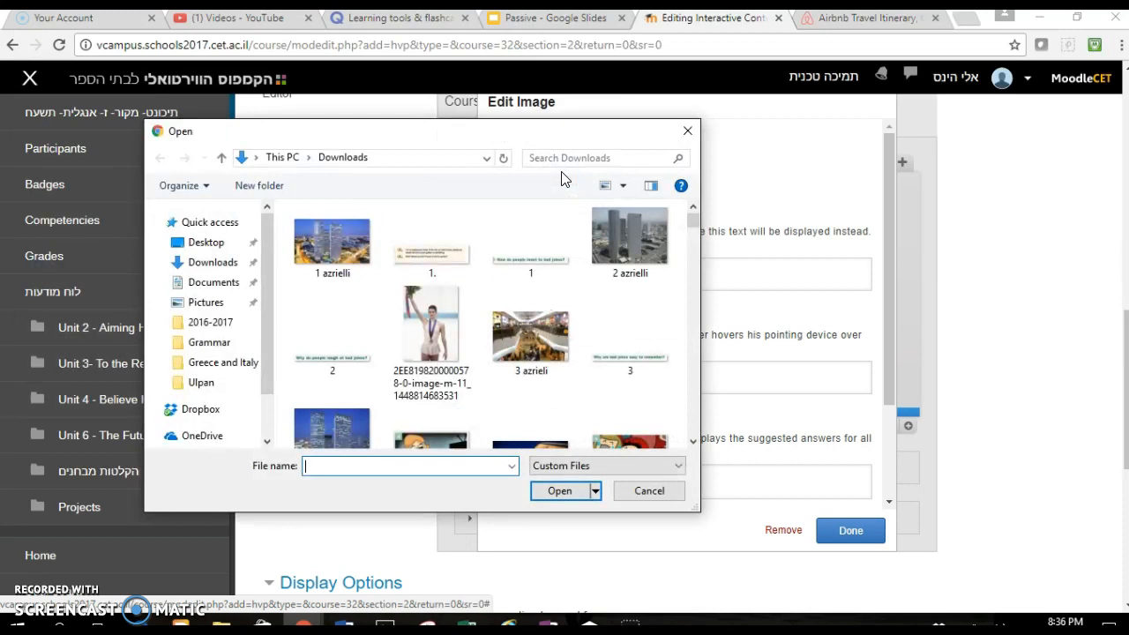
scroll(583, 349, down, 5)
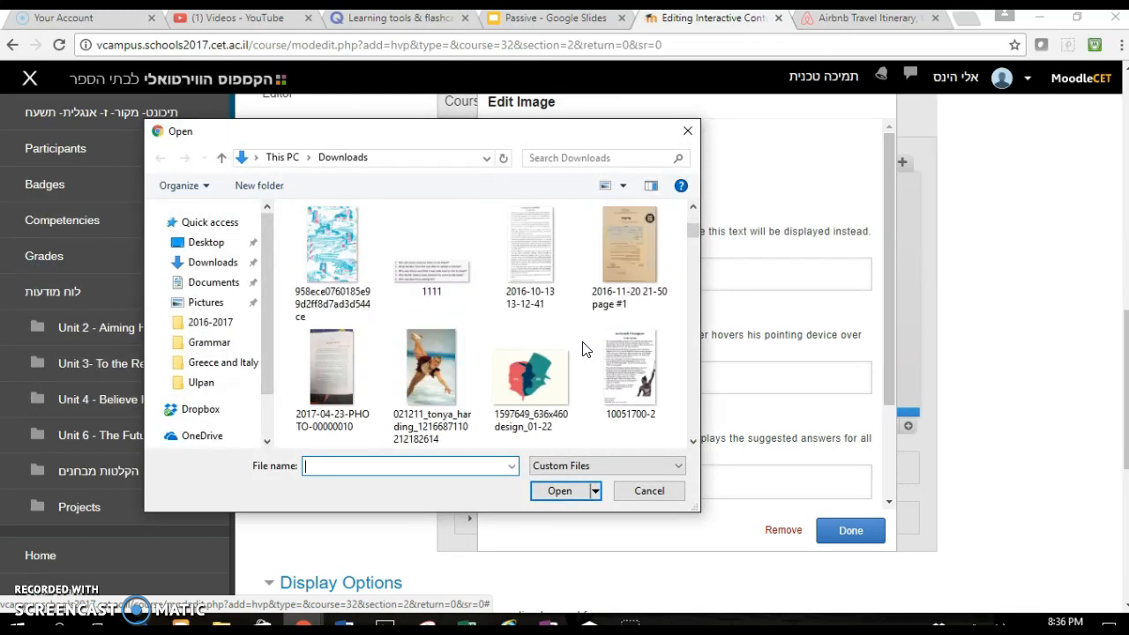
scroll(582, 349, down, 5)
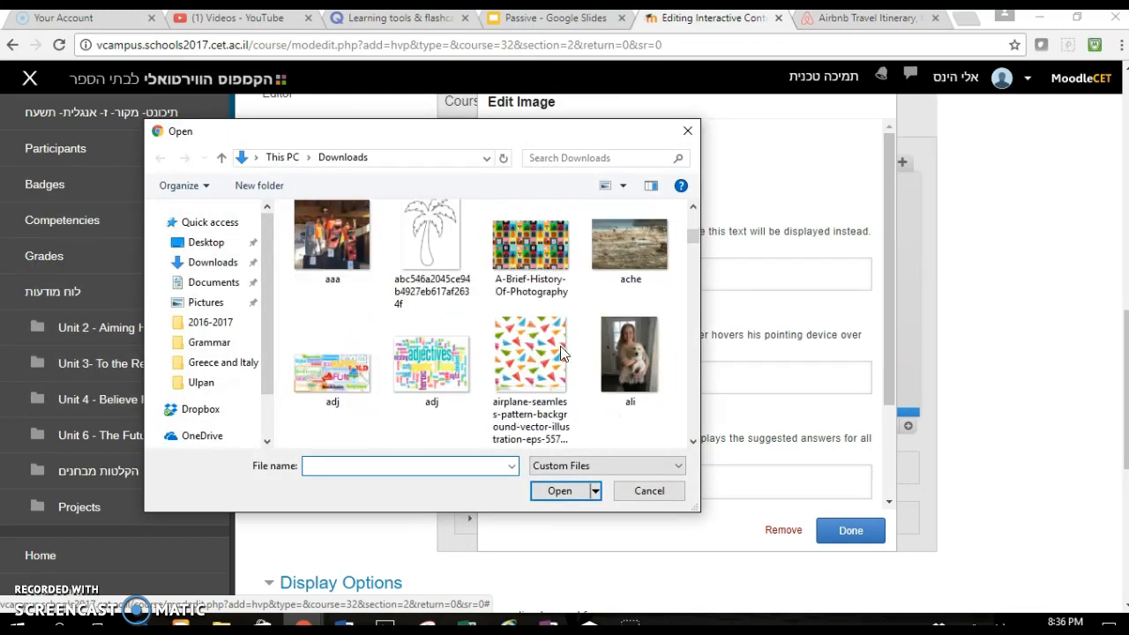
click(542, 354)
double_click(541, 355)
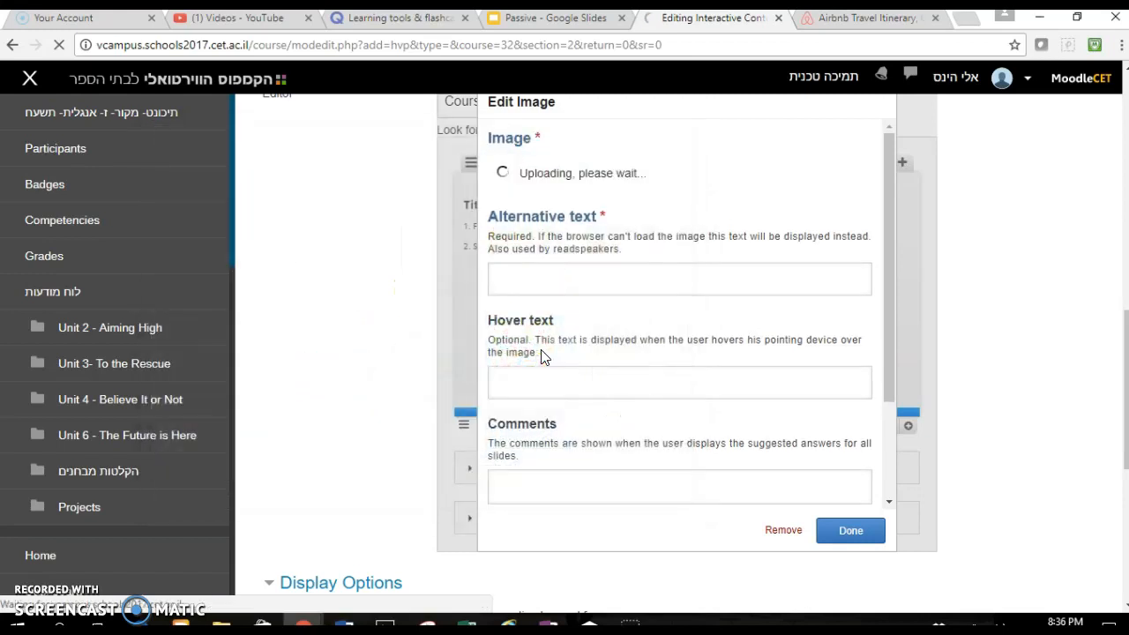
click(846, 530)
- Resize and reposition the image, then bring the instructions text box in front of it
drag(682, 336, 795, 392)
drag(746, 244, 862, 200)
drag(615, 231, 557, 229)
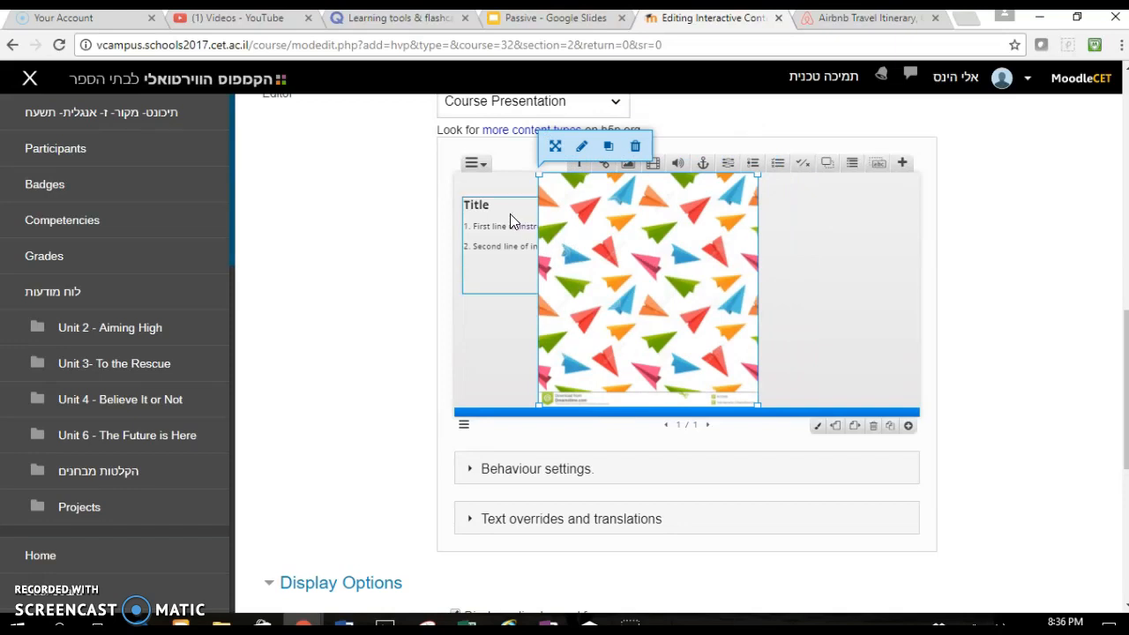
drag(604, 236, 572, 236)
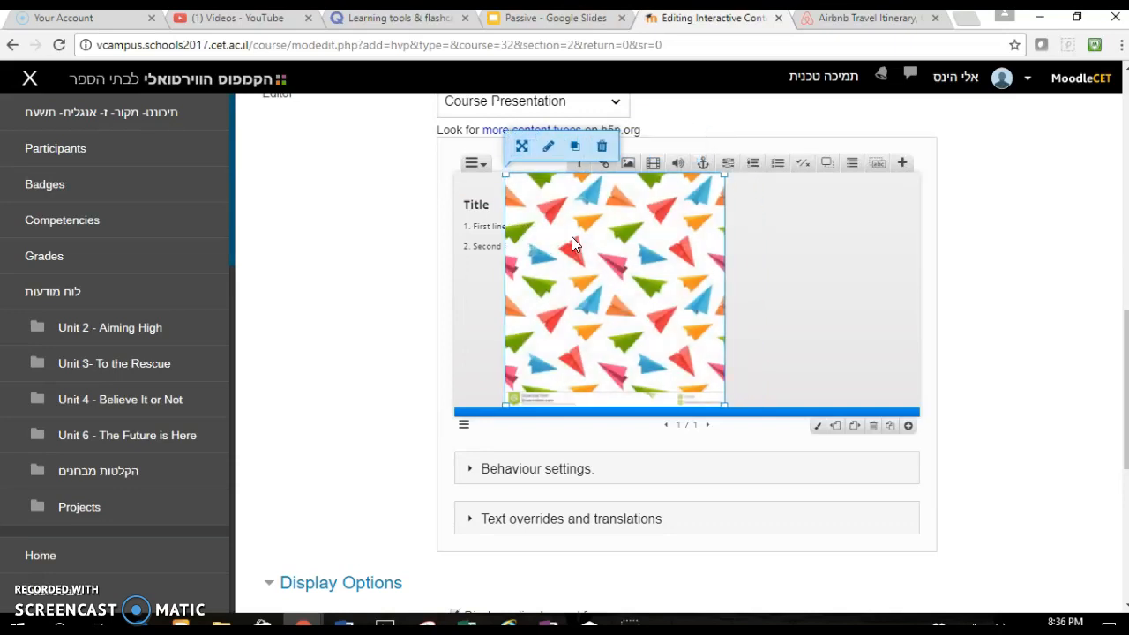
click(486, 228)
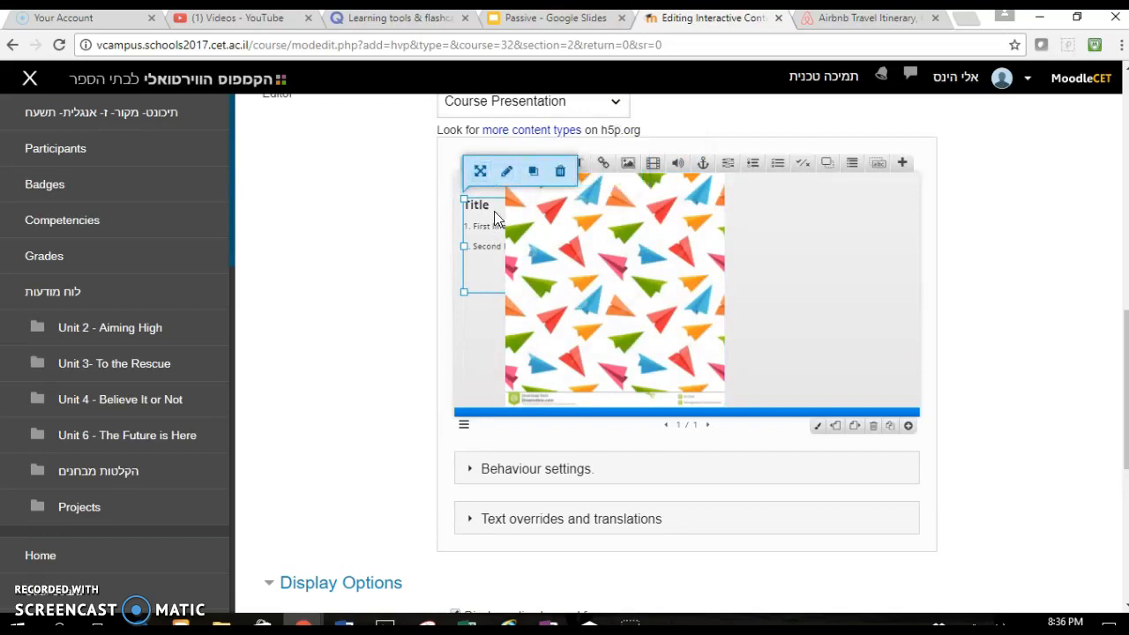
click(534, 183)
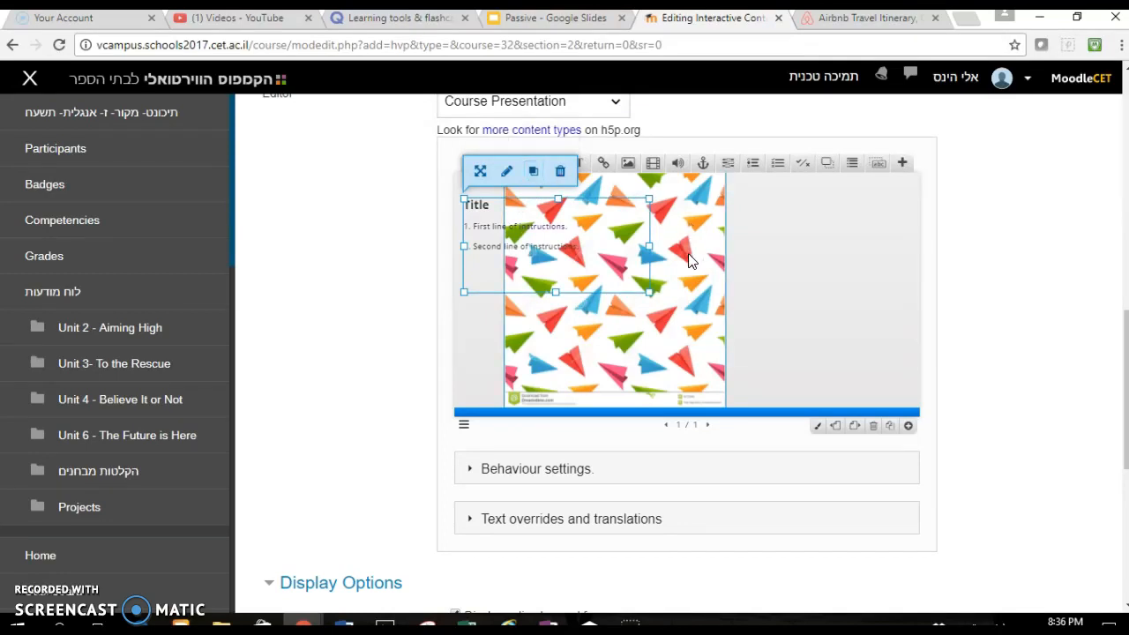
- Move the image to the right half of the slide, beside the title and instructions
drag(690, 261, 880, 255)
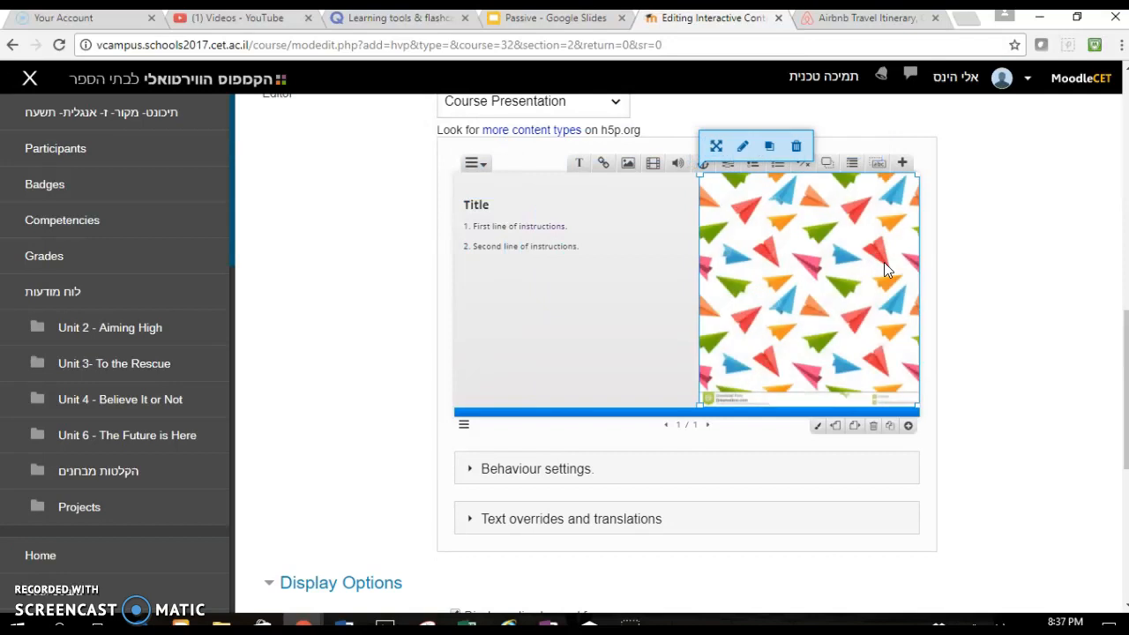
right_click(586, 285)
key(Escape)
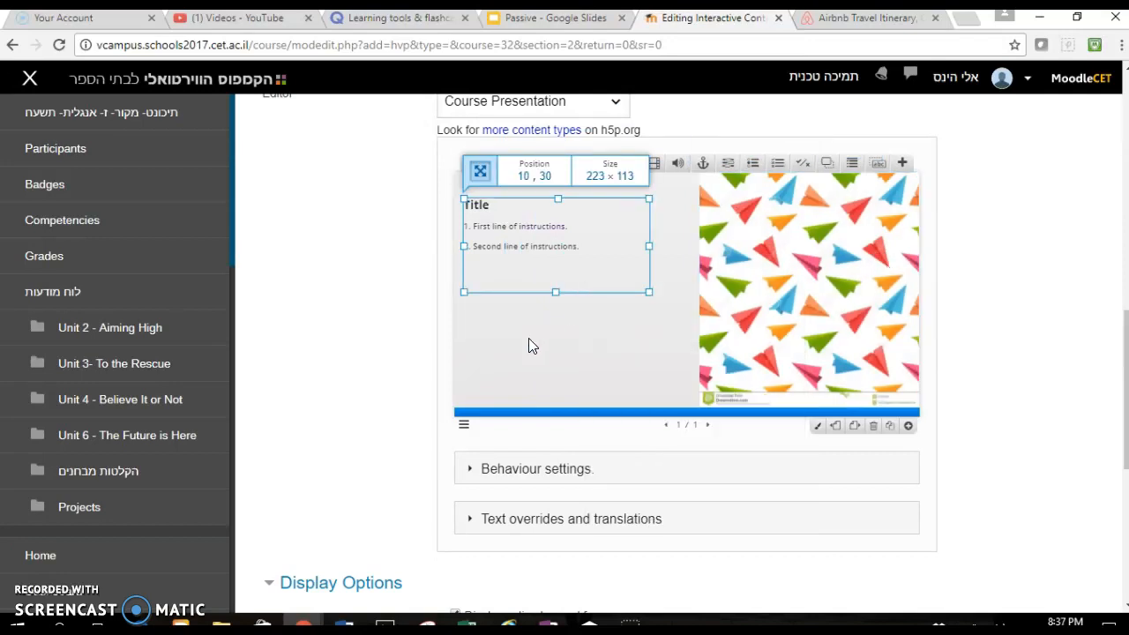
click(657, 311)
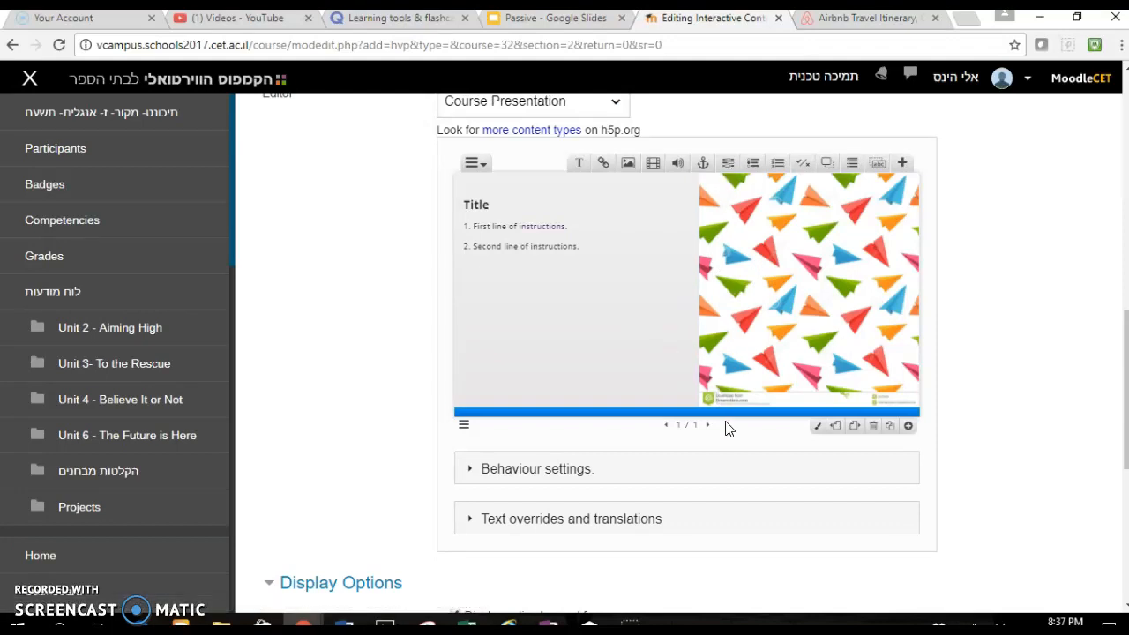
- Add a second slide with a Fill in the Blanks element and start its text block with "1."
click(908, 427)
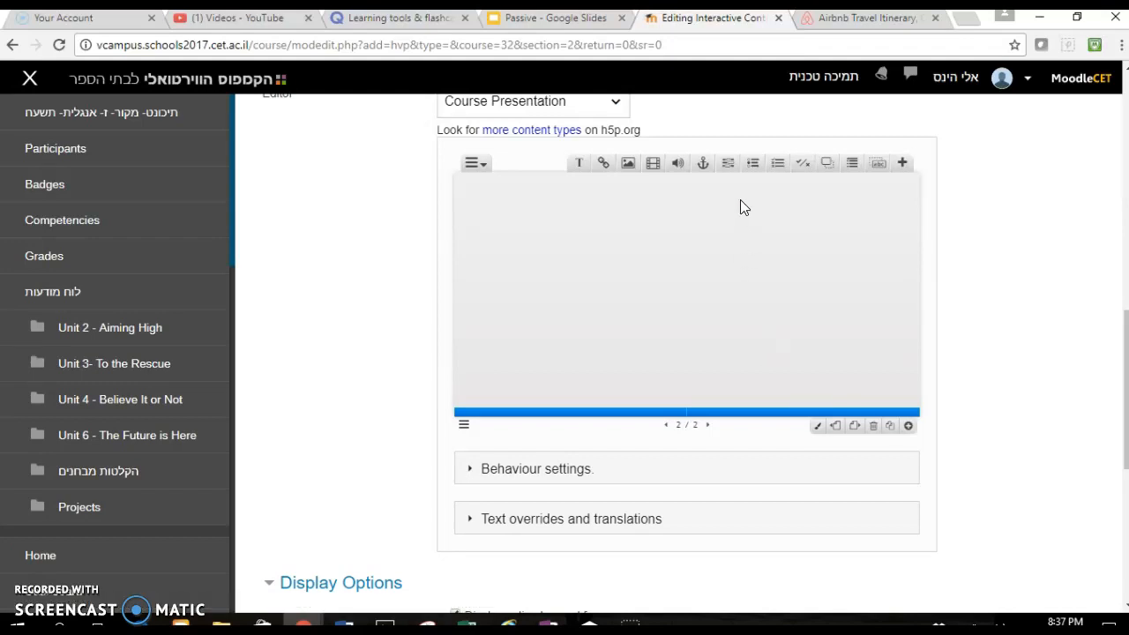
click(729, 165)
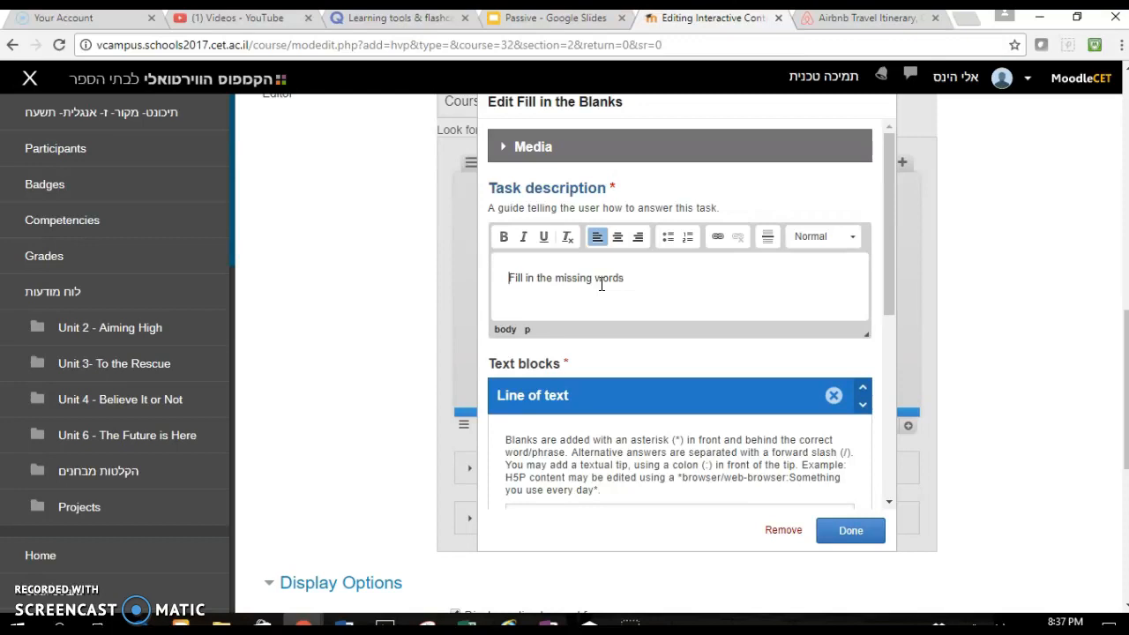
scroll(602, 355, down, 2)
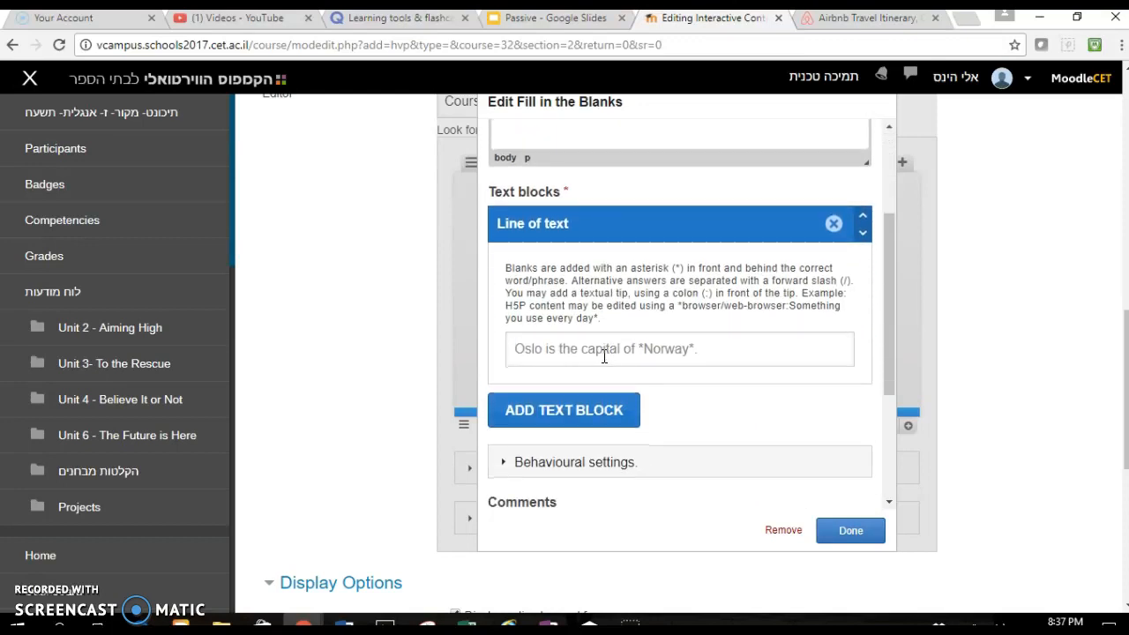
click(604, 356)
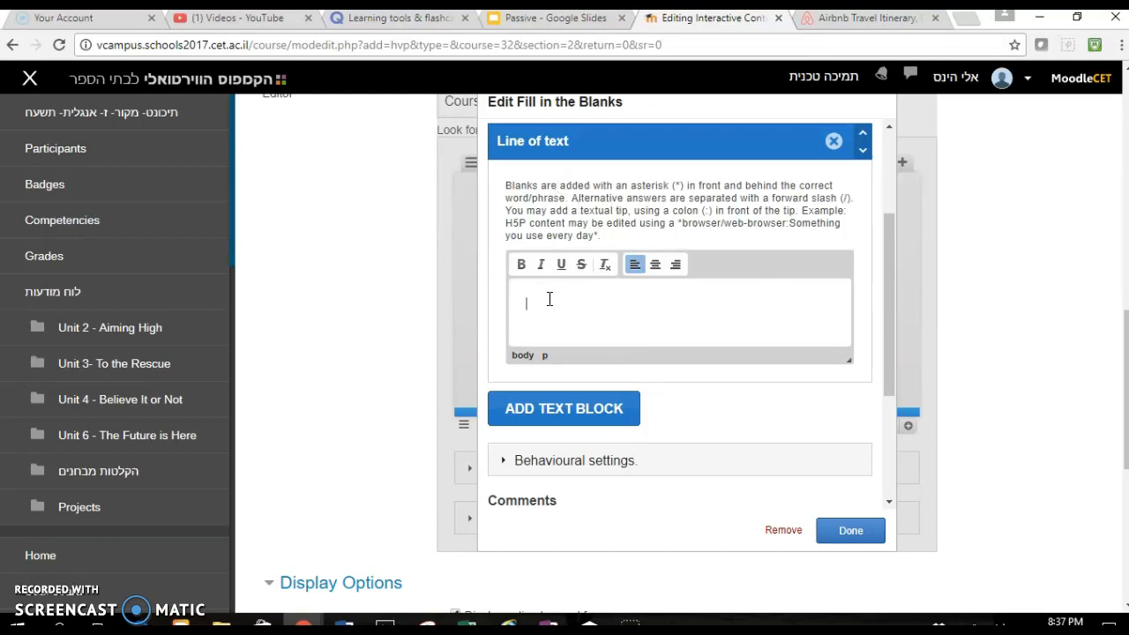
text(1.)
- Replace the task description with "Complete the sentence with the Present Progressive form of the verb in parentheses."
scroll(549, 300, up, 2)
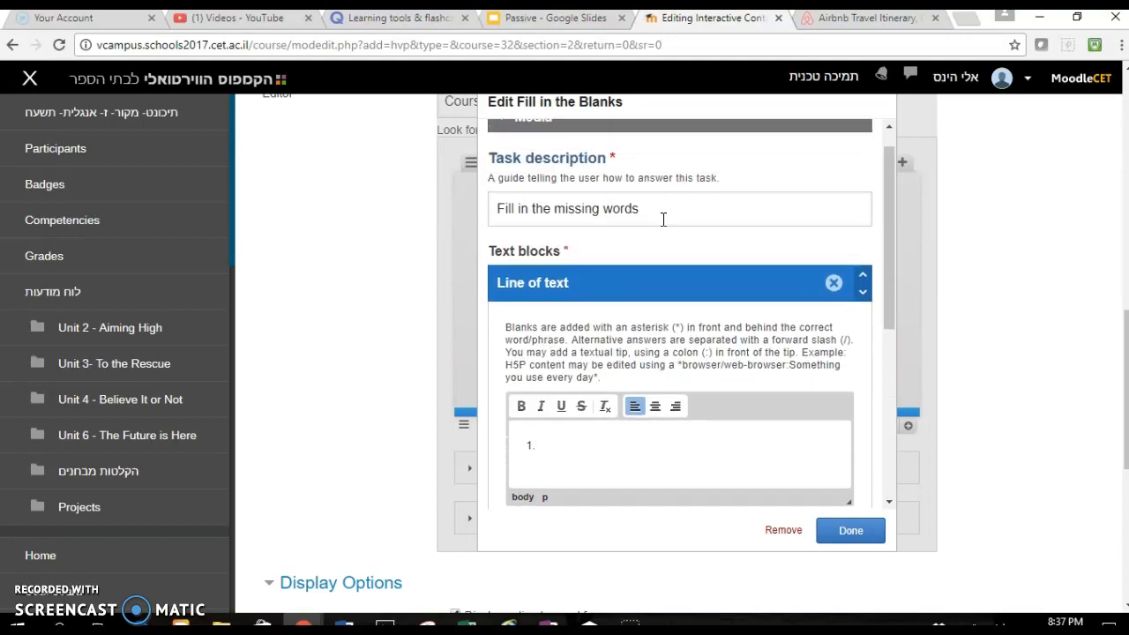
click(630, 210)
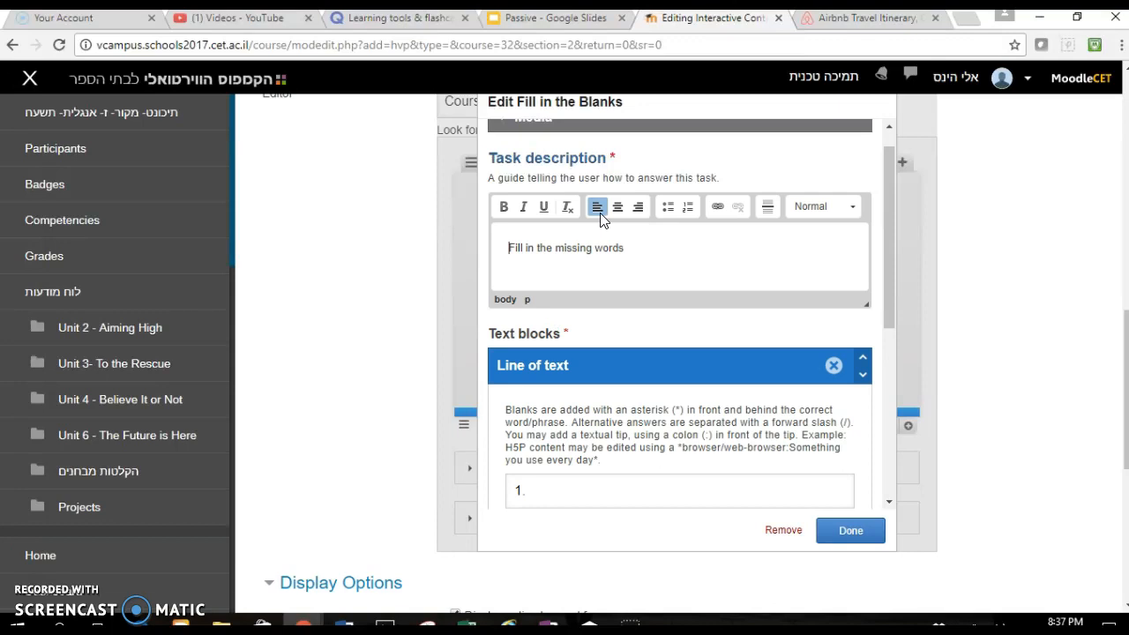
drag(625, 250, 558, 250)
text(correct for)
key(BackSpace)
key(BackSpace)
key(BackSpace)
key(BackSpace)
key(BackSpace)
key(BackSpace)
key(BackSpace)
key(BackSpace)
key(BackSpace)
key(BackSpace)
key(BackSpace)
key(BackSpace)
key(BackSpace)
key(BackSpace)
key(BackSpace)
key(BackSpace)
key(BackSpace)
key(BackSpace)
key(BackSpace)
key(BackSpace)
key(BackSpace)
key(BackSpace)
text(Complete the sentence with the)
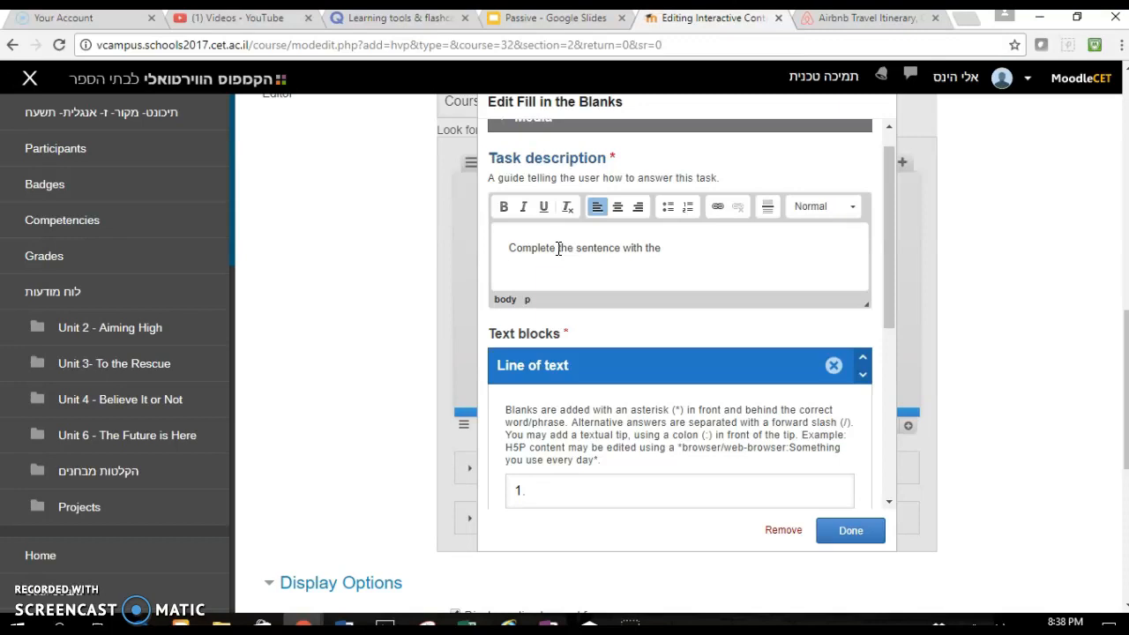
text( present)
key(BackSpace)
key(BackSpace)
key(BackSpace)
key(BackSpace)
key(BackSpace)
key(BackSpace)
key(BackSpace)
key(BackSpace)
text(Present Progressive form of)
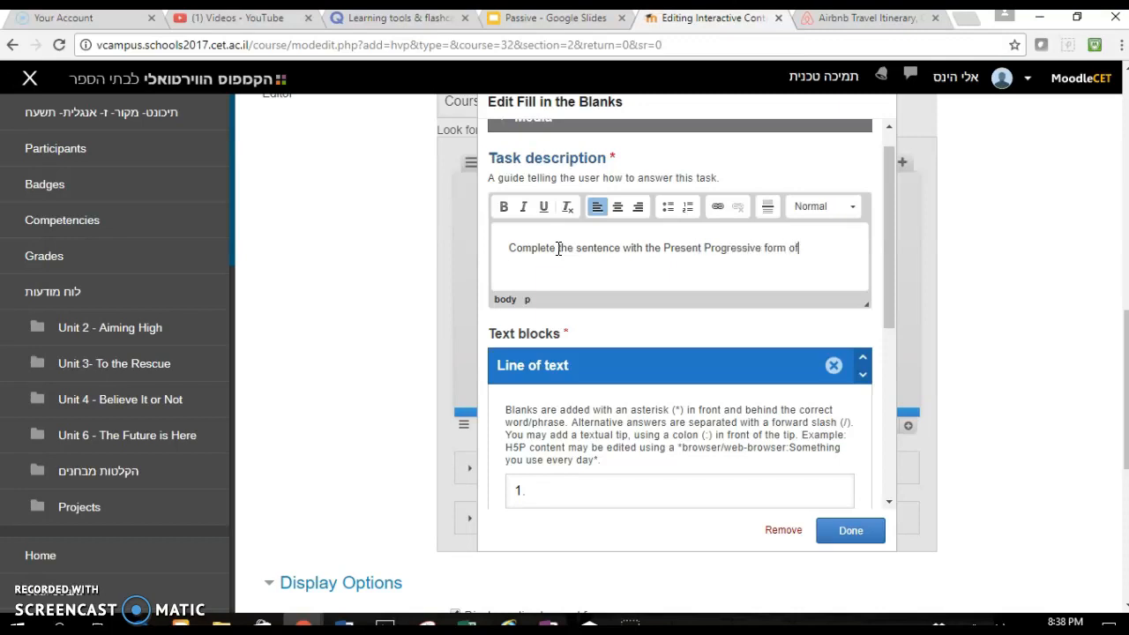
text( the verb in br)
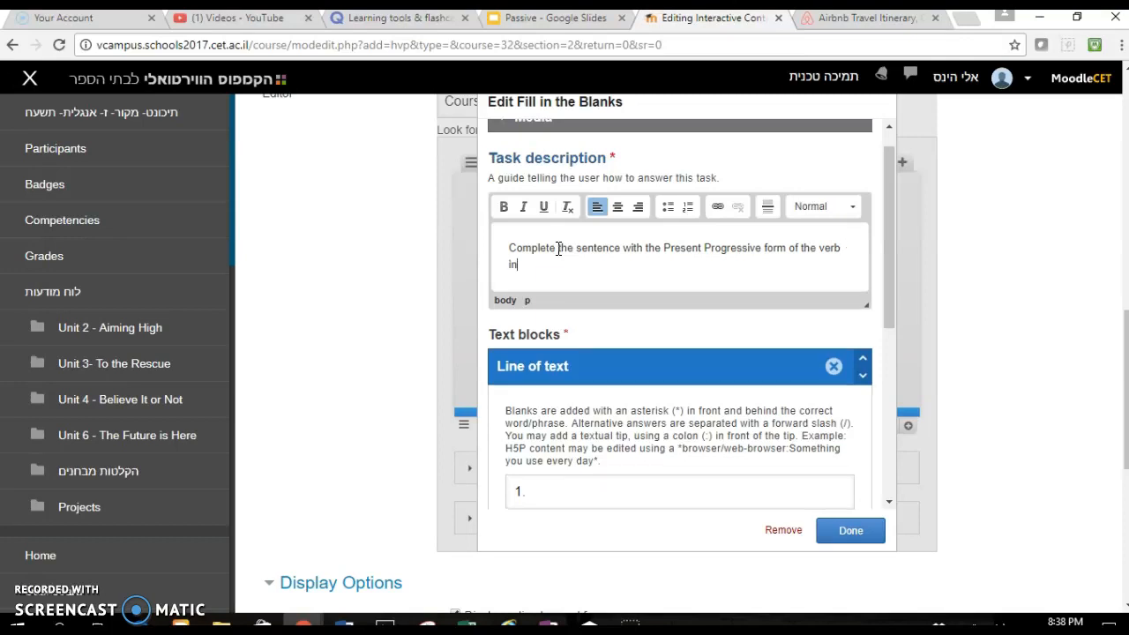
key(BackSpace)
key(BackSpace)
text(parentha)
key(BackSpace)
text(eses.)
- Write the first line as "1. I *am walking* (walk) down the street right now." with the blank marked
scroll(752, 291, down, 3)
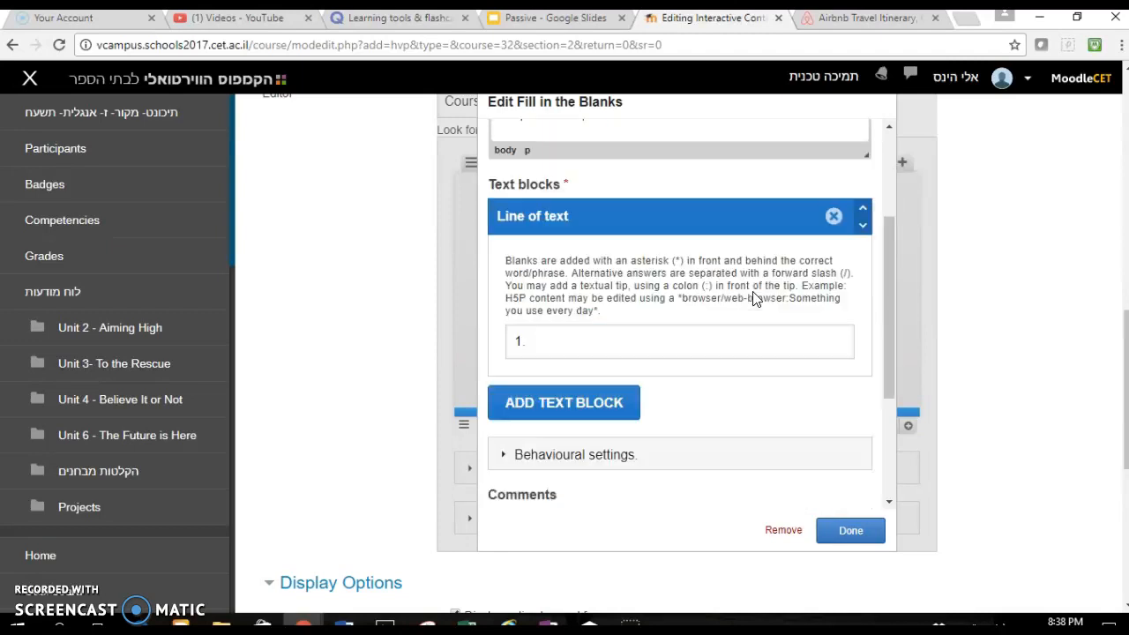
click(674, 285)
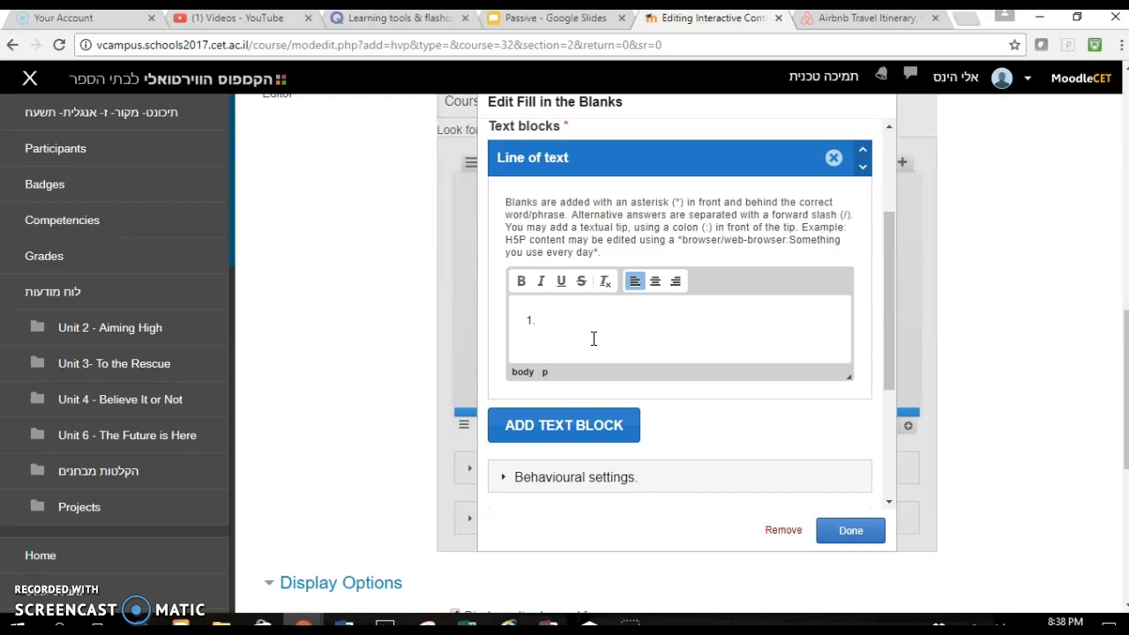
text(I *am walking)
text(* right)
key(BackSpace)
key(BackSpace)
key(BackSpace)
key(BackSpace)
key(BackSpace)
key(BackSpace)
text((walk) down the street right now.)
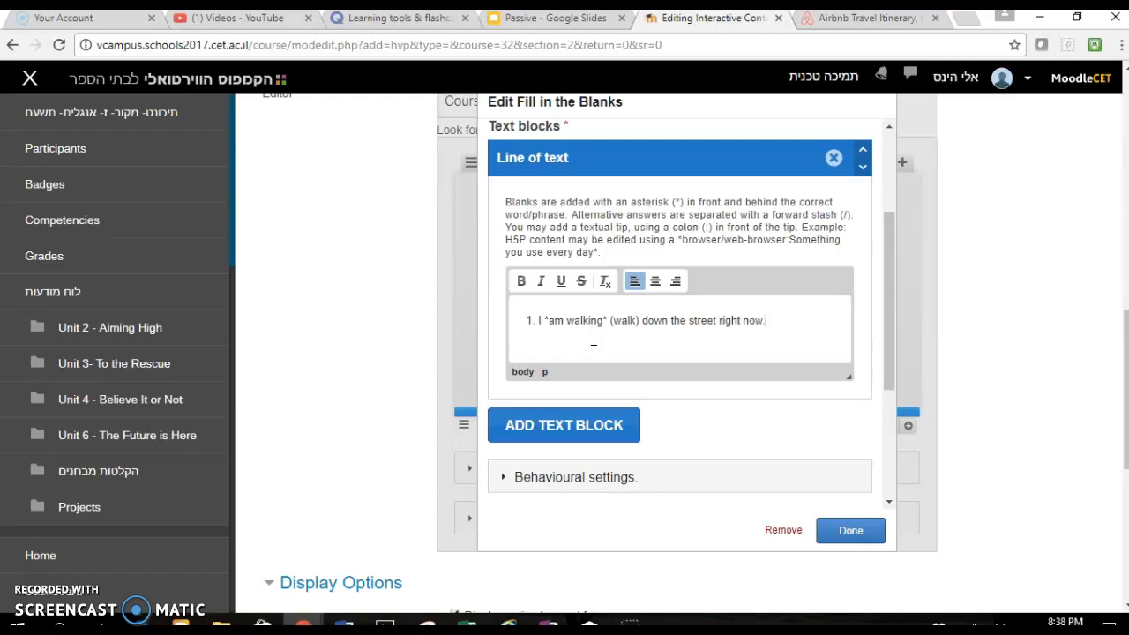
- Add the line "2. You *are eating* (eat) pizza at the moment." and finish editing the exercise
scroll(593, 343, down, 5)
scroll(594, 344, up, 5)
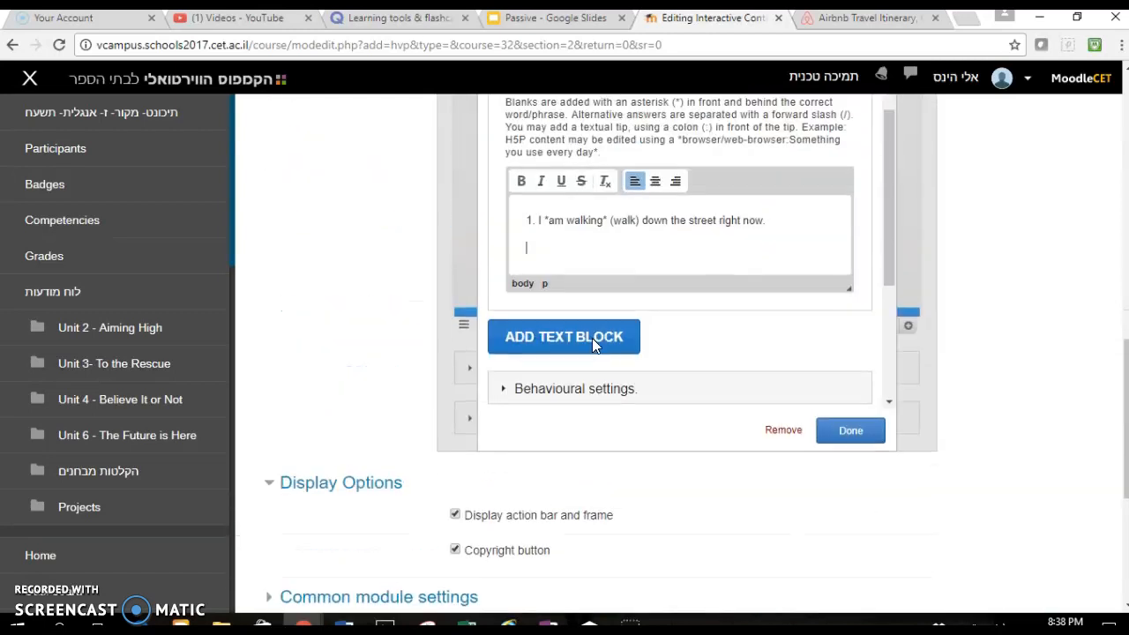
text(2.)
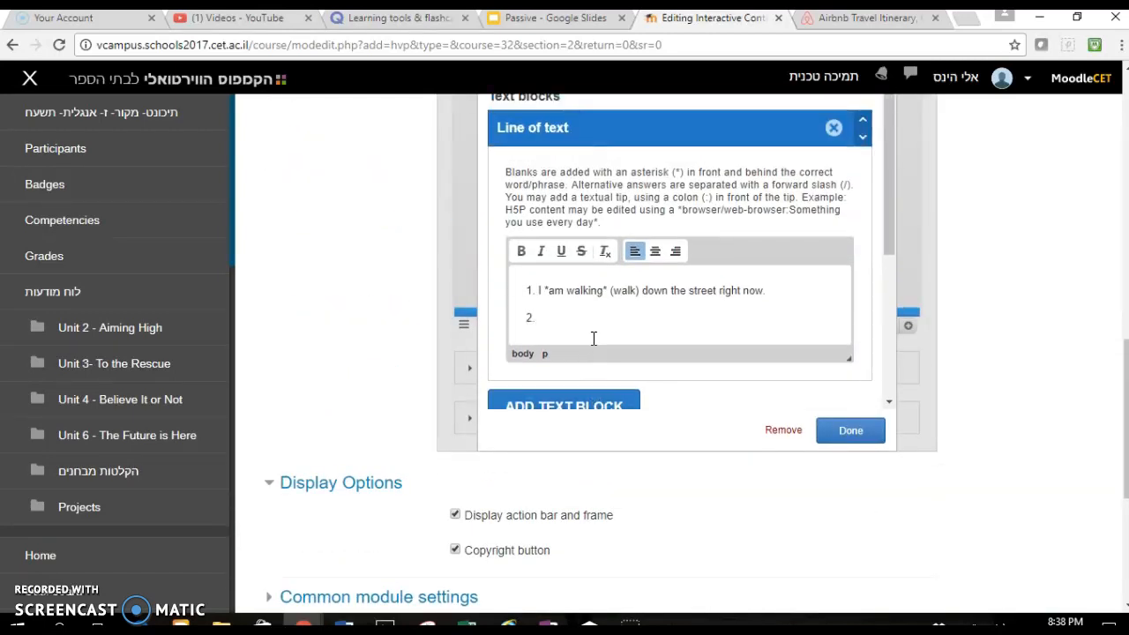
text( You *are eatin)
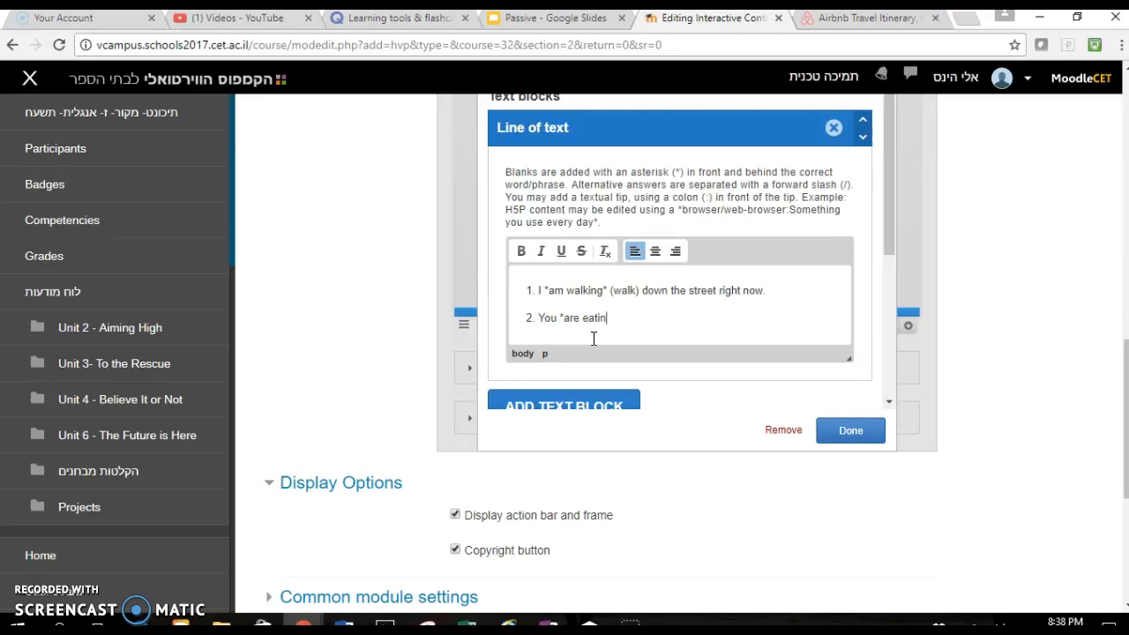
text(g* (eat) pizza at the moment.)
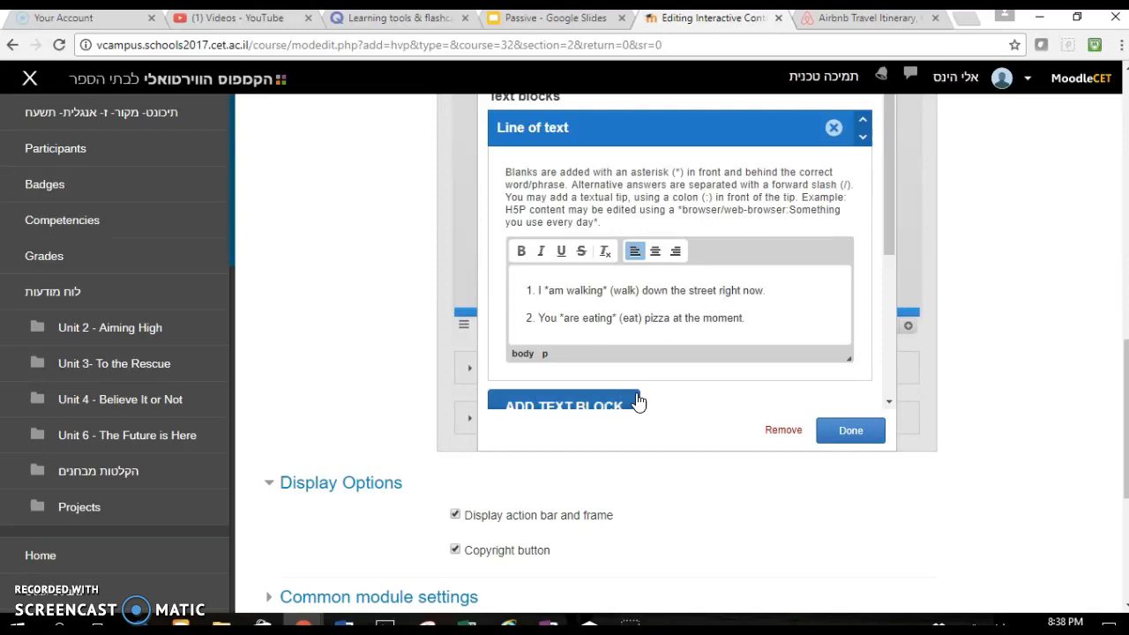
click(832, 433)
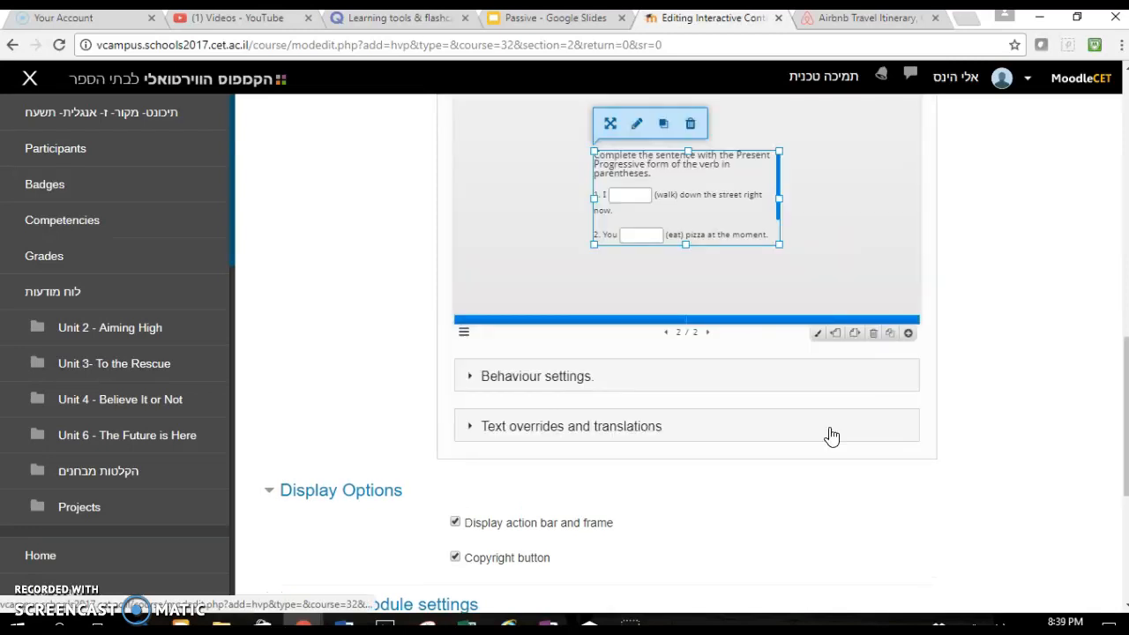
- Move the Fill in the Blanks box to the slide's upper-left and enlarge it to fill most of the slide
drag(748, 156, 657, 140)
scroll(1020, 280, up, 2)
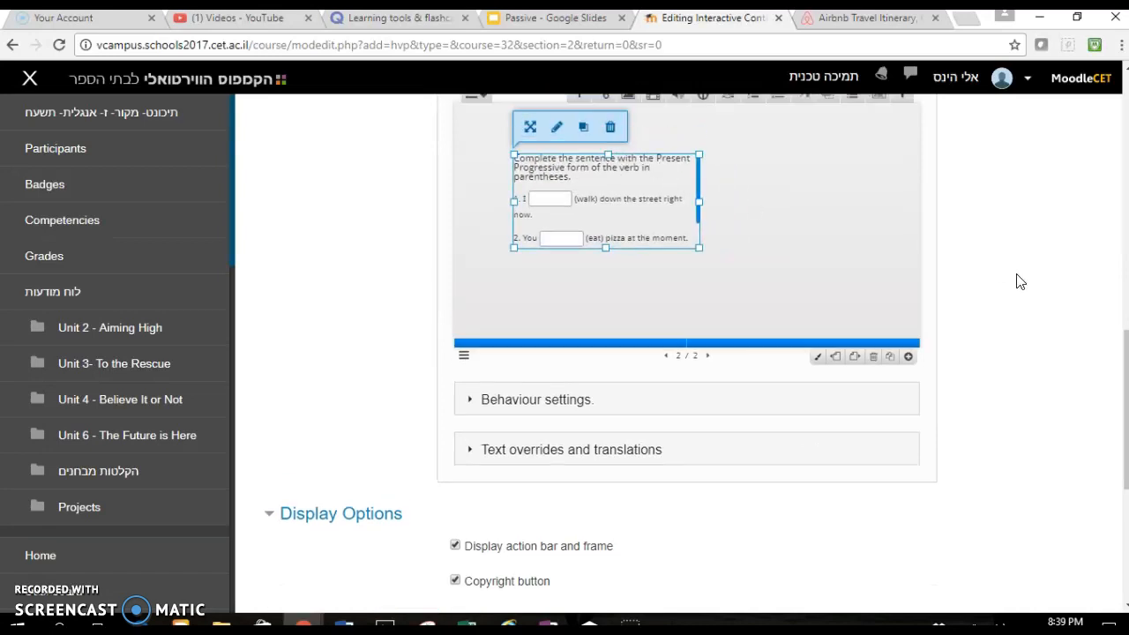
drag(664, 296, 629, 262)
drag(668, 329, 901, 437)
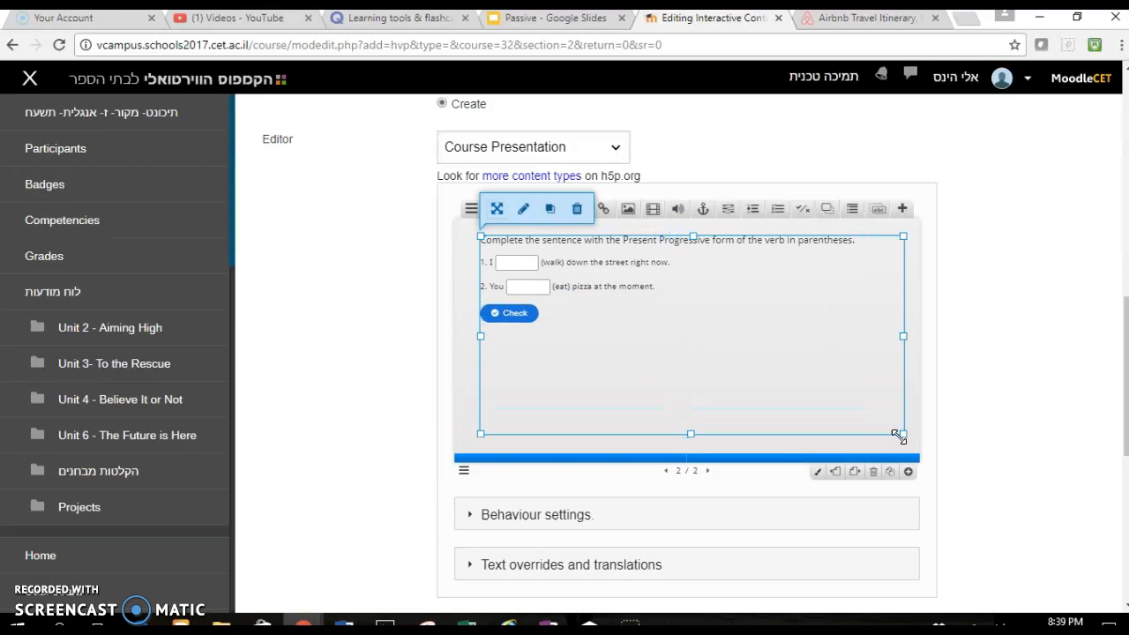
- Try shrinking the Fill in the Blanks box, then stretch it back across most of the slide
drag(518, 268, 518, 269)
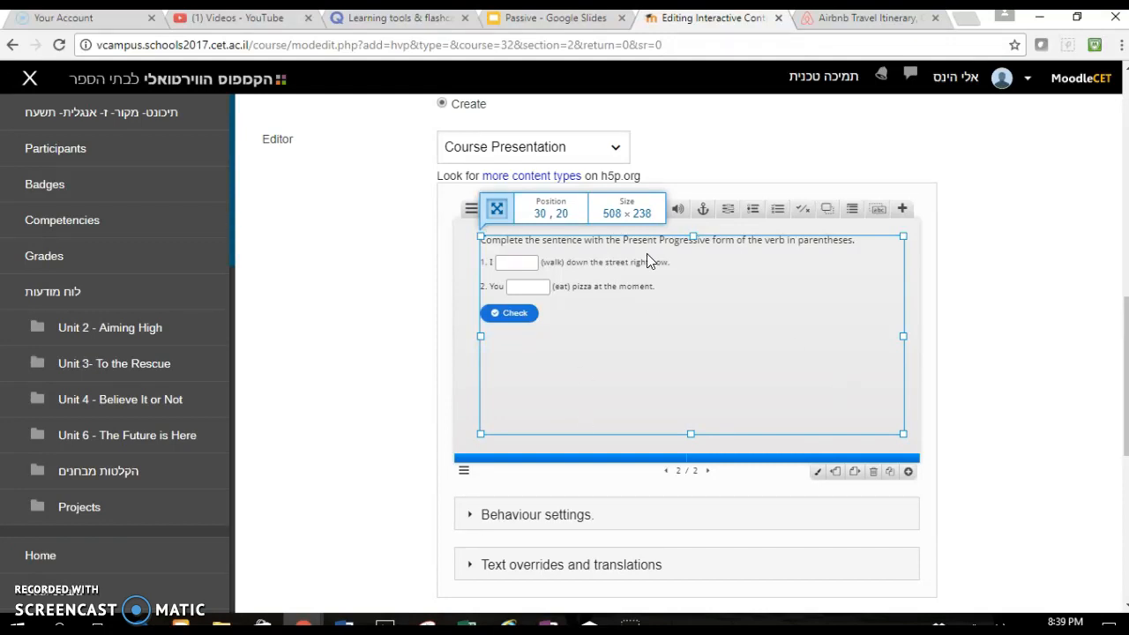
click(919, 445)
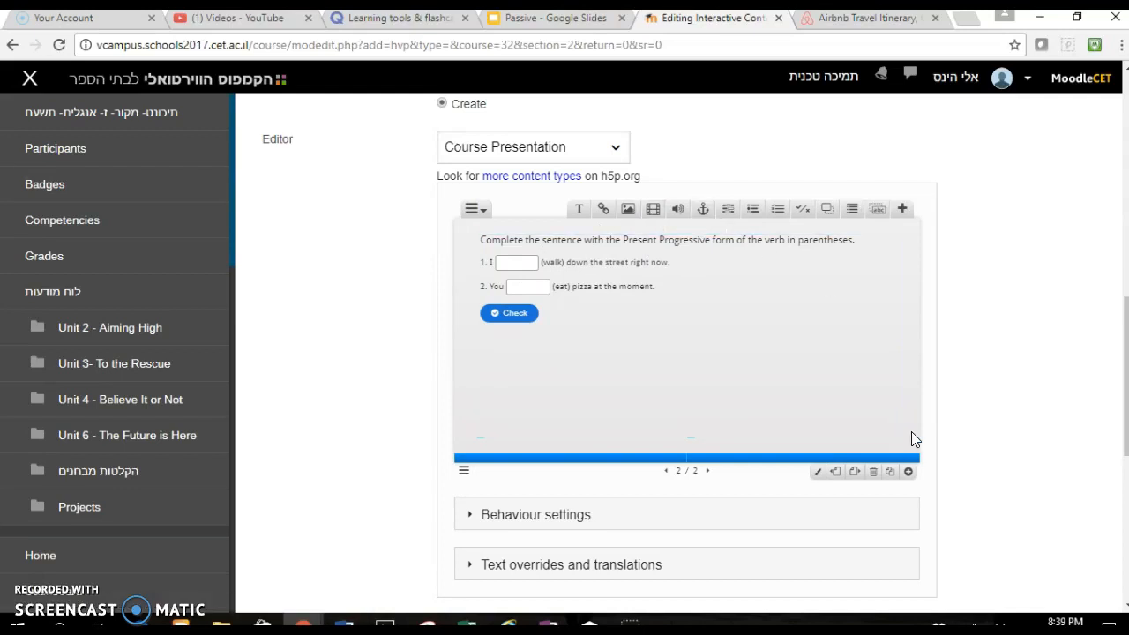
click(912, 432)
drag(909, 435, 603, 374)
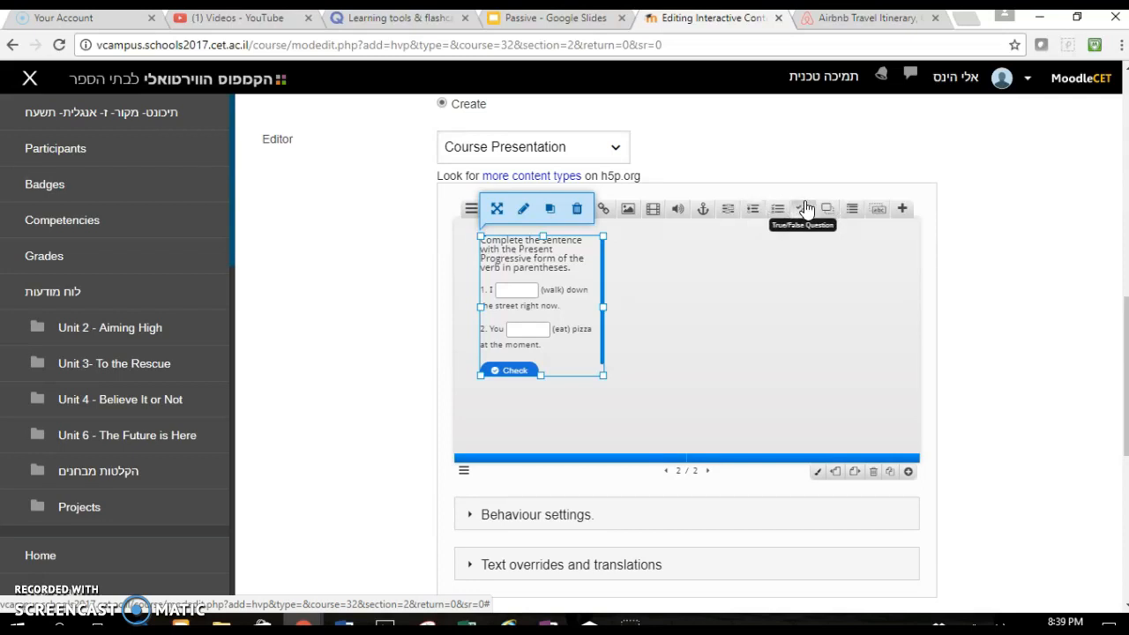
drag(604, 374, 909, 468)
- Add a third slide and insert a text box reading "Complete Exercise C from page 234 in your OneNote."
click(908, 471)
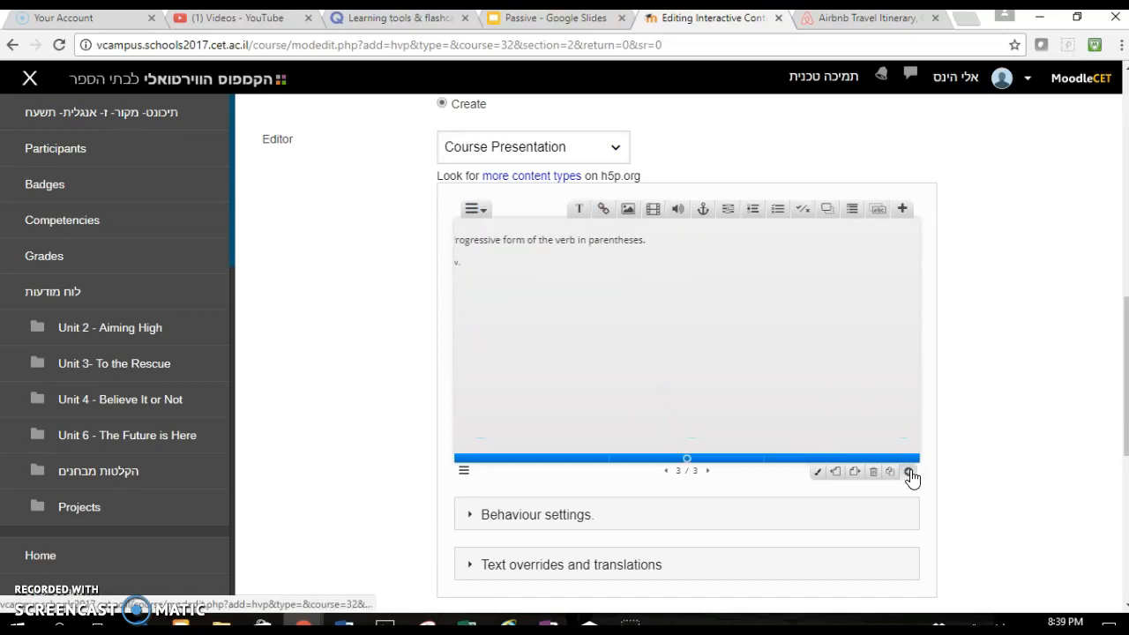
click(579, 210)
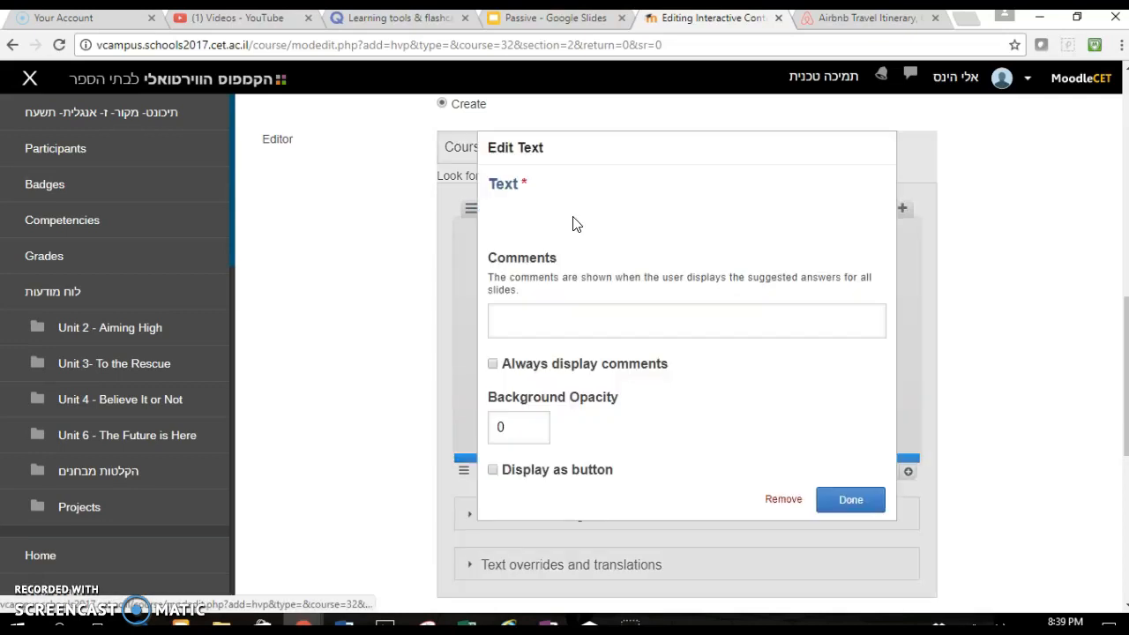
text(Complete Exercise )
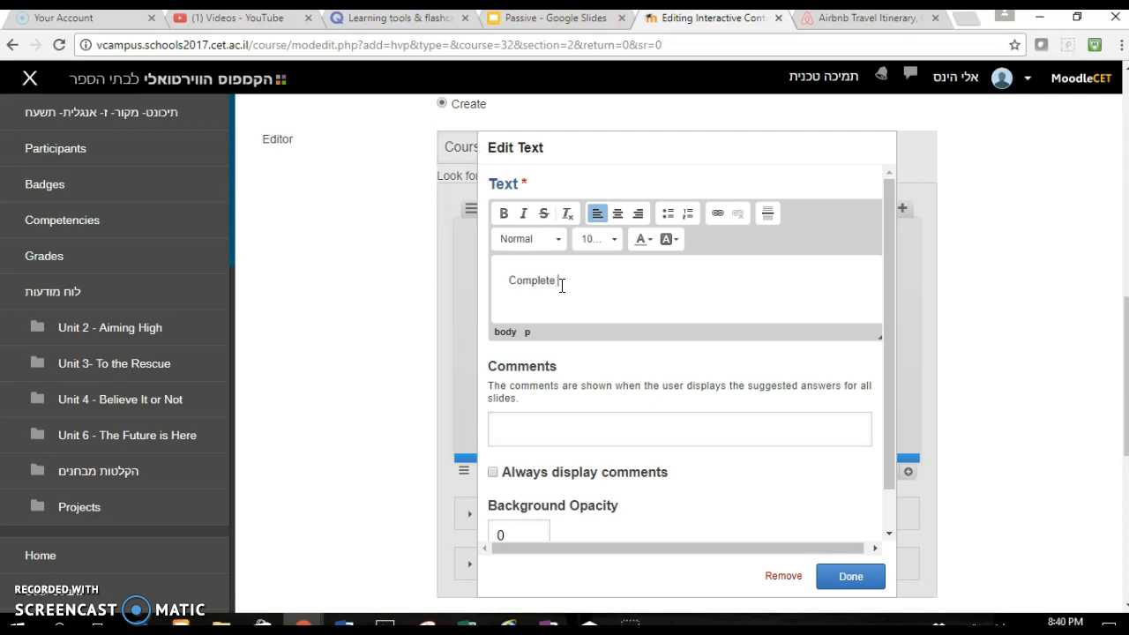
text(C from page 234 in your One)
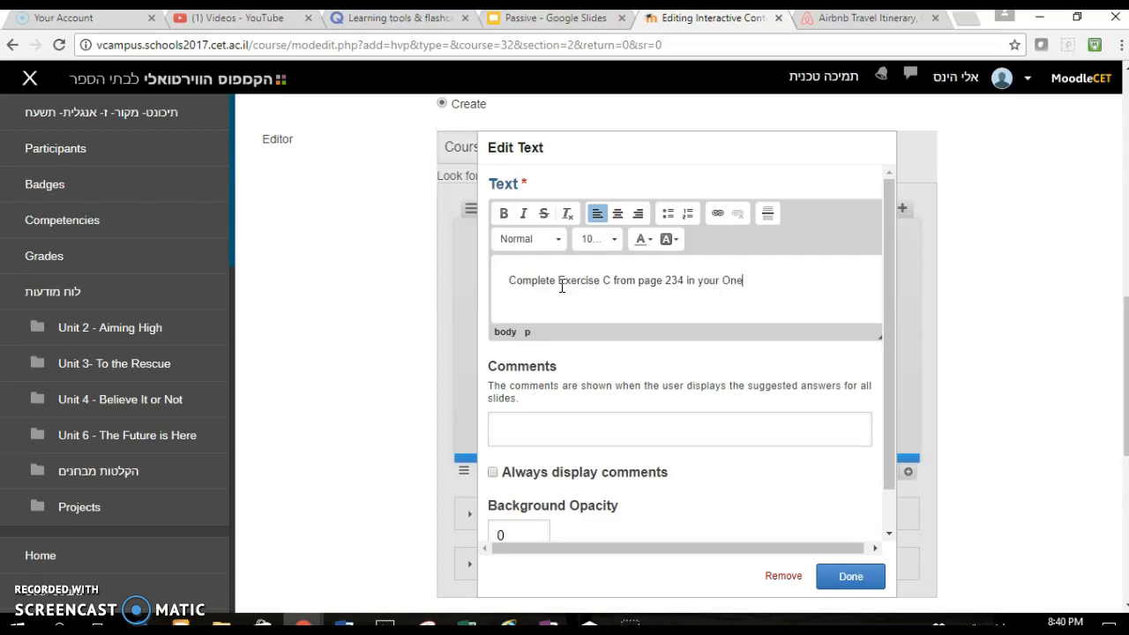
text(Note.)
drag(770, 280, 716, 286)
right_click(716, 286)
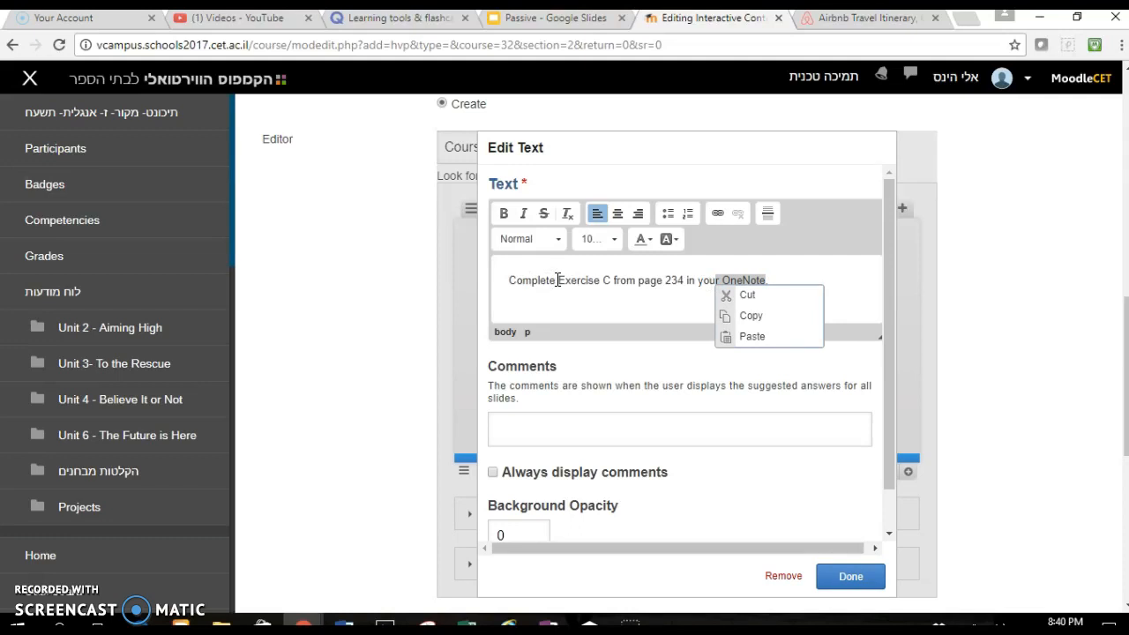
click(831, 277)
scroll(829, 282, down, 5)
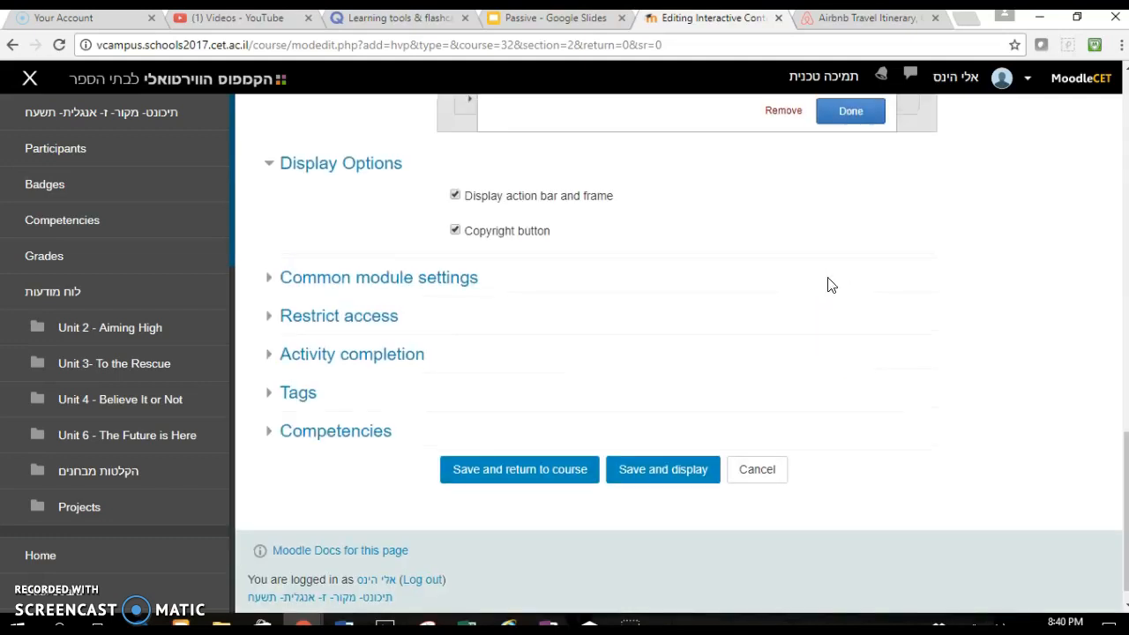
scroll(829, 279, up, 5)
scroll(721, 258, up, 3)
- Add a second line reading "Submit assignment here." to the text box
text(Submit Assig)
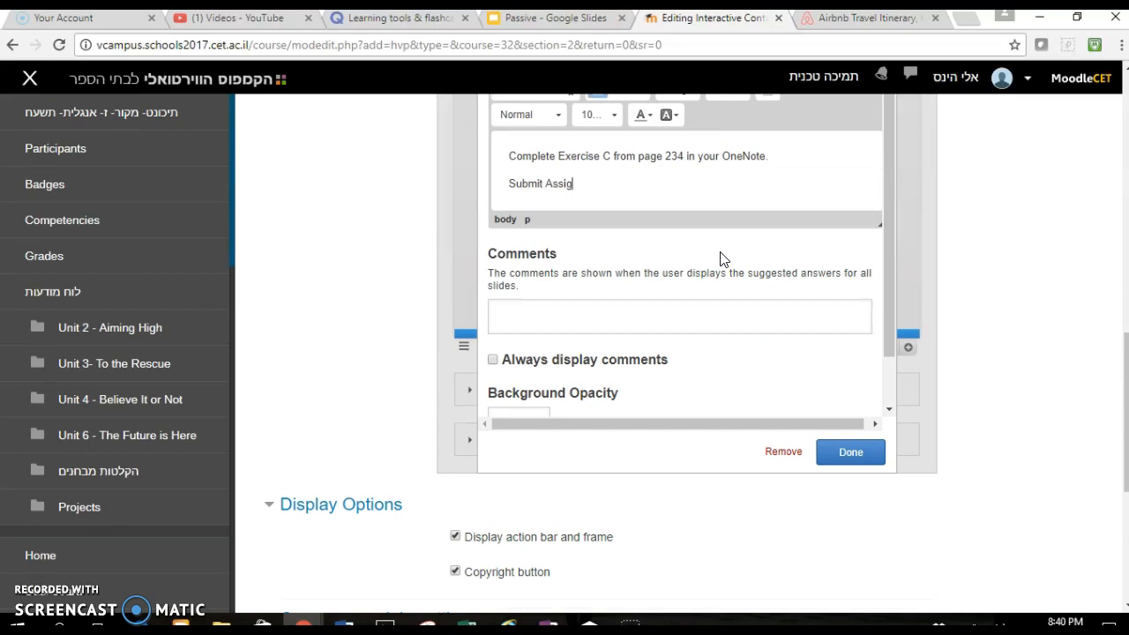
text(nment here.)
click(551, 185)
key(BackSpace)
text(a)
- Link the word "here" to the pasted assignment URL and finish editing the text box
double_click(615, 184)
scroll(613, 183, up, 1)
scroll(613, 183, up, 2)
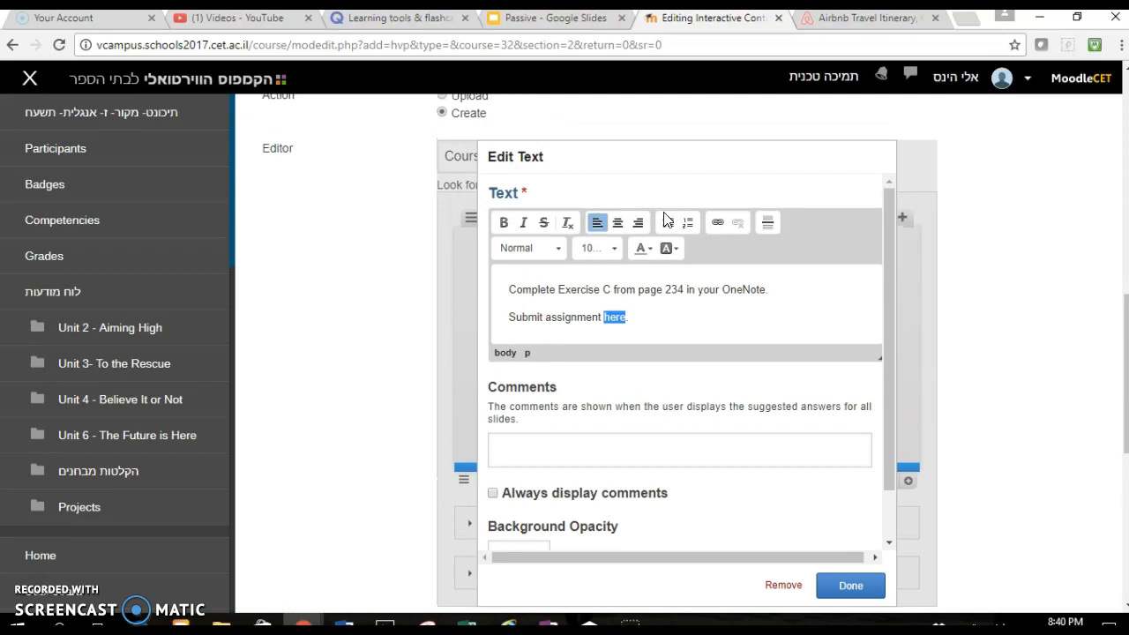
click(717, 222)
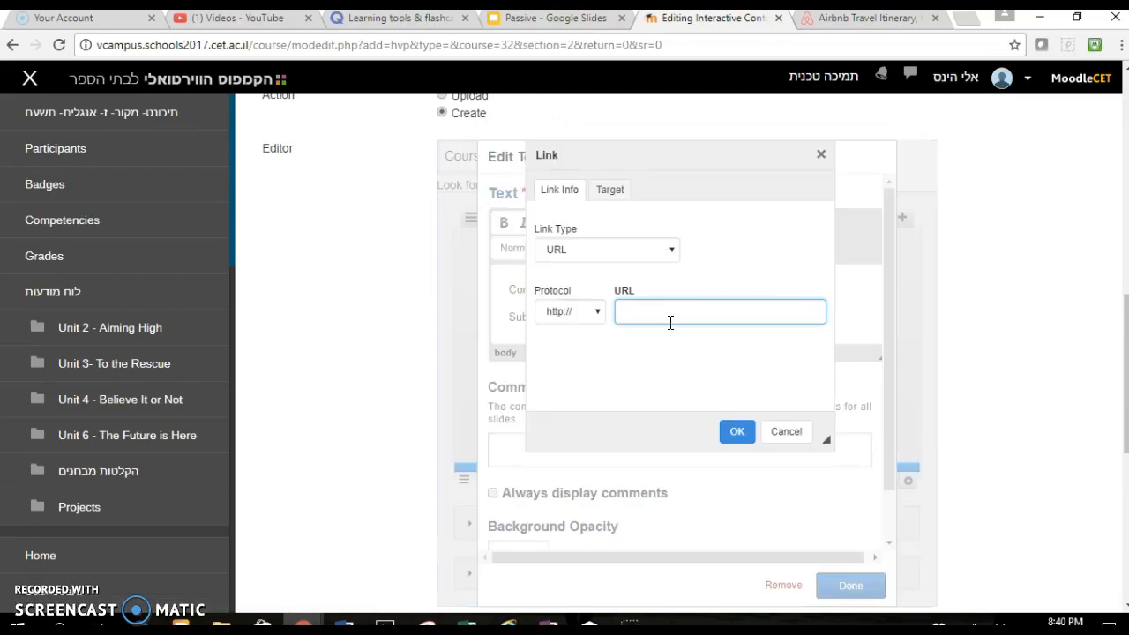
key(ctrl+v)
click(737, 437)
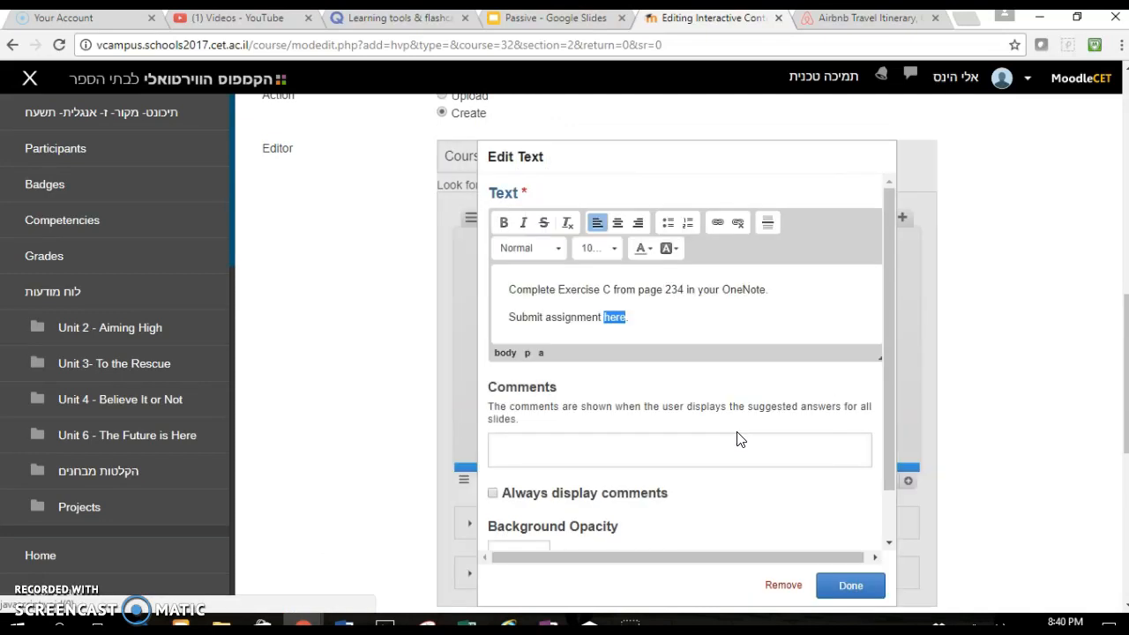
click(864, 583)
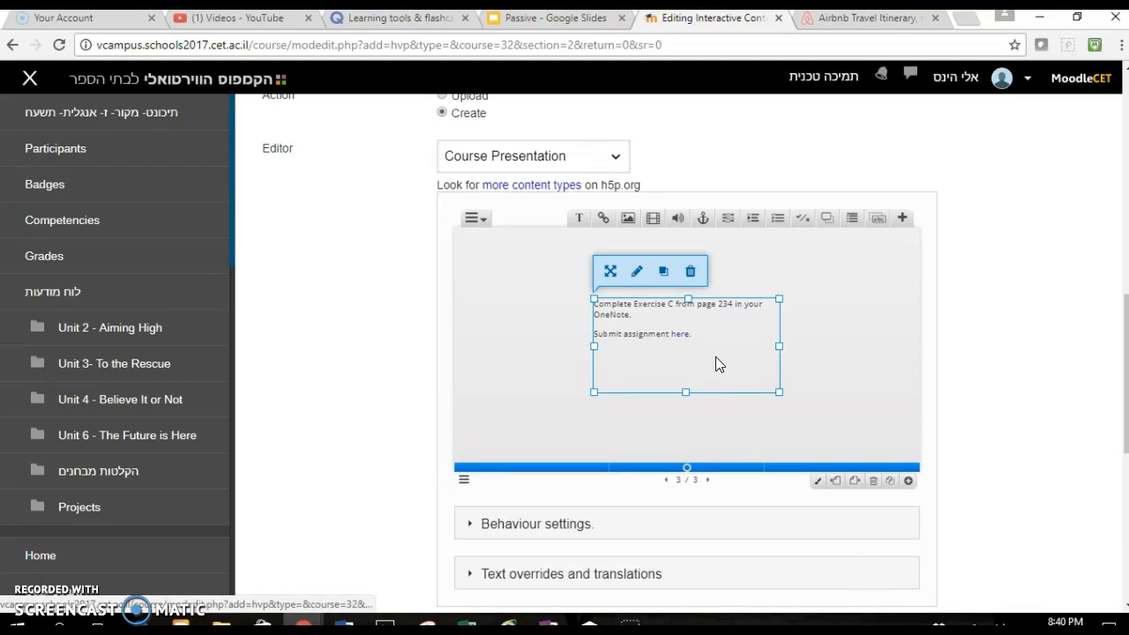
- Move the text box to the upper-left corner of the slide
click(677, 336)
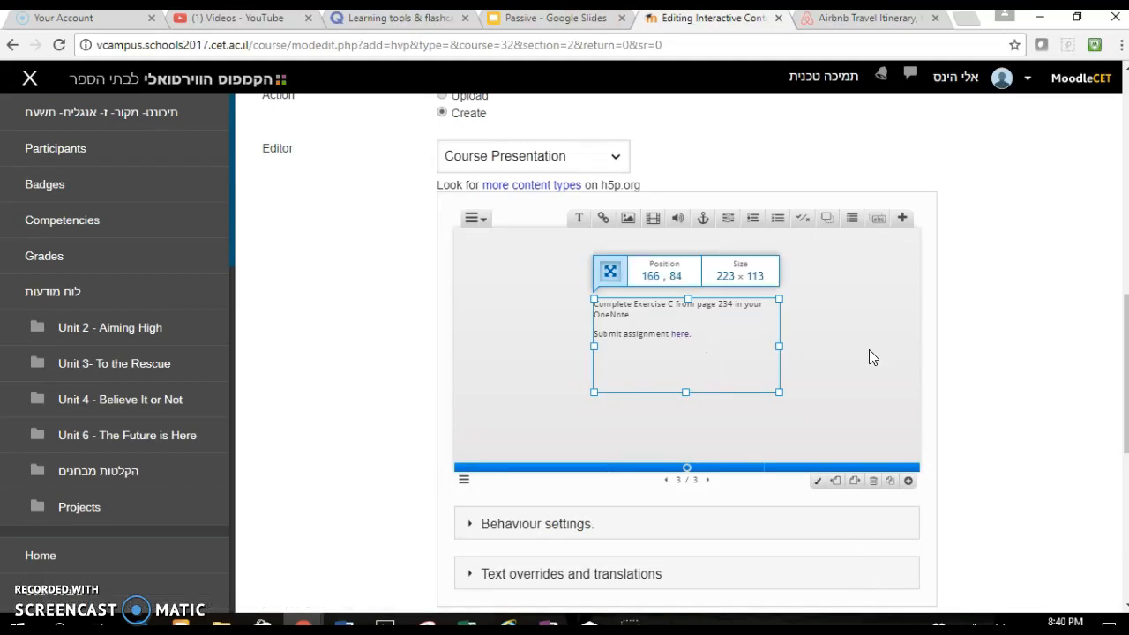
drag(594, 299, 489, 253)
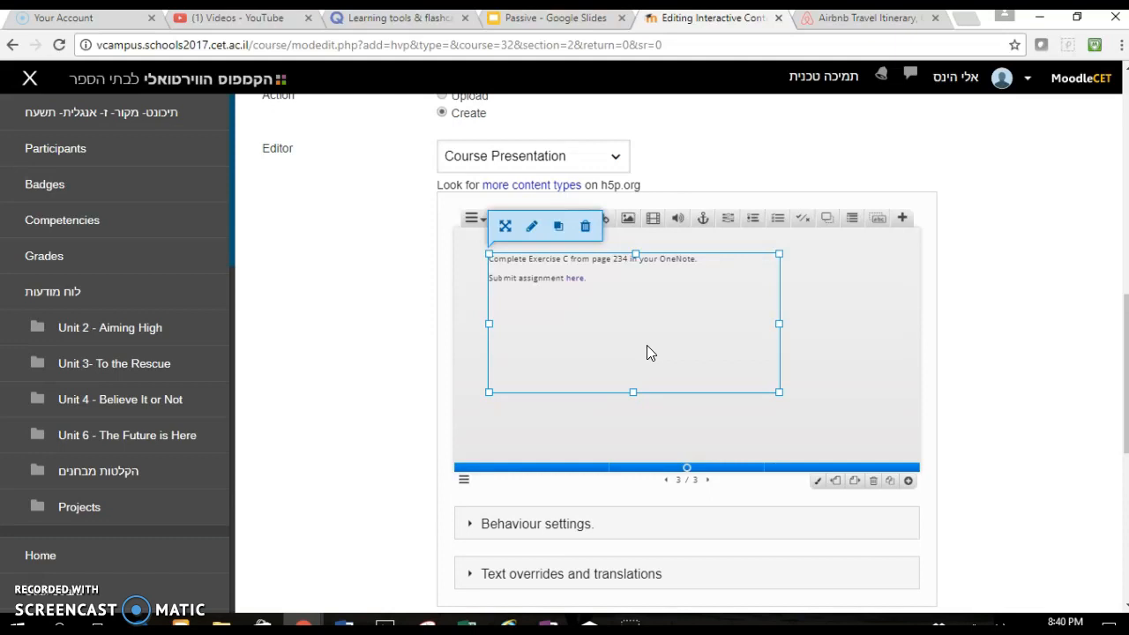
- Save the activity and return to the course page
scroll(647, 345, down, 3)
scroll(648, 353, down, 2)
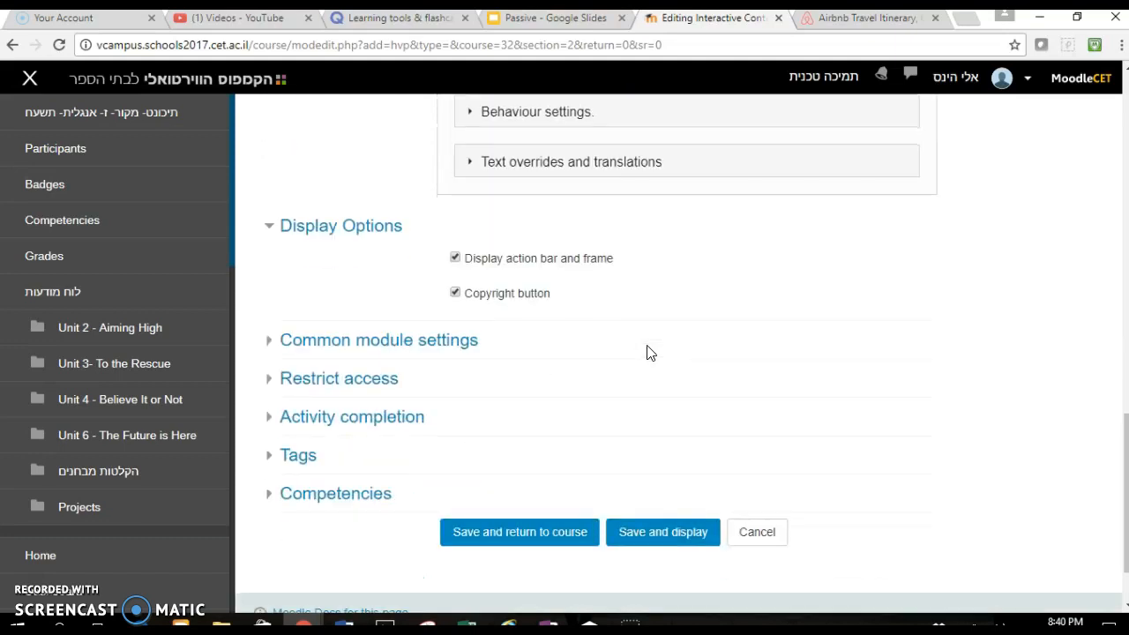
click(530, 527)
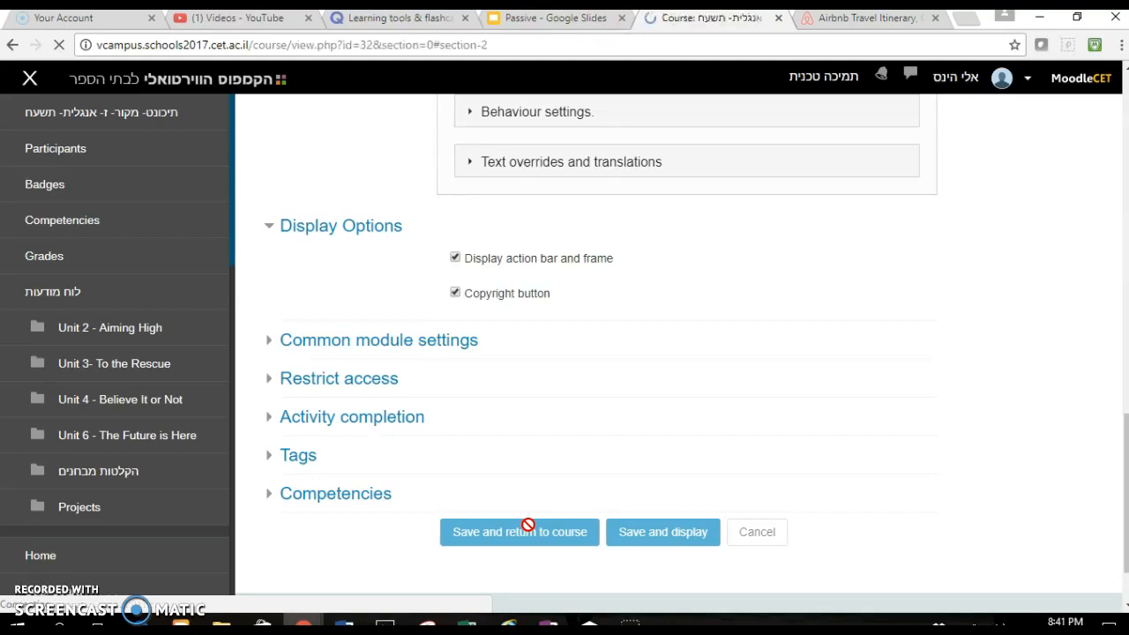
- Open the Practice Interactive Content activity and test the instructions link on the first slide
scroll(527, 524, down, 6)
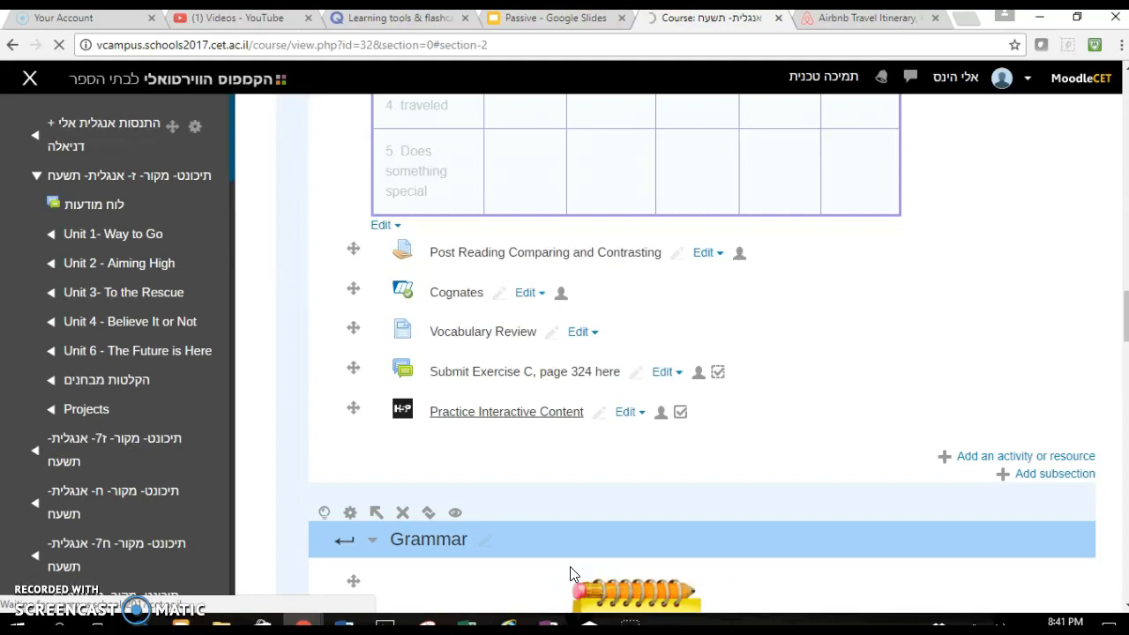
click(495, 412)
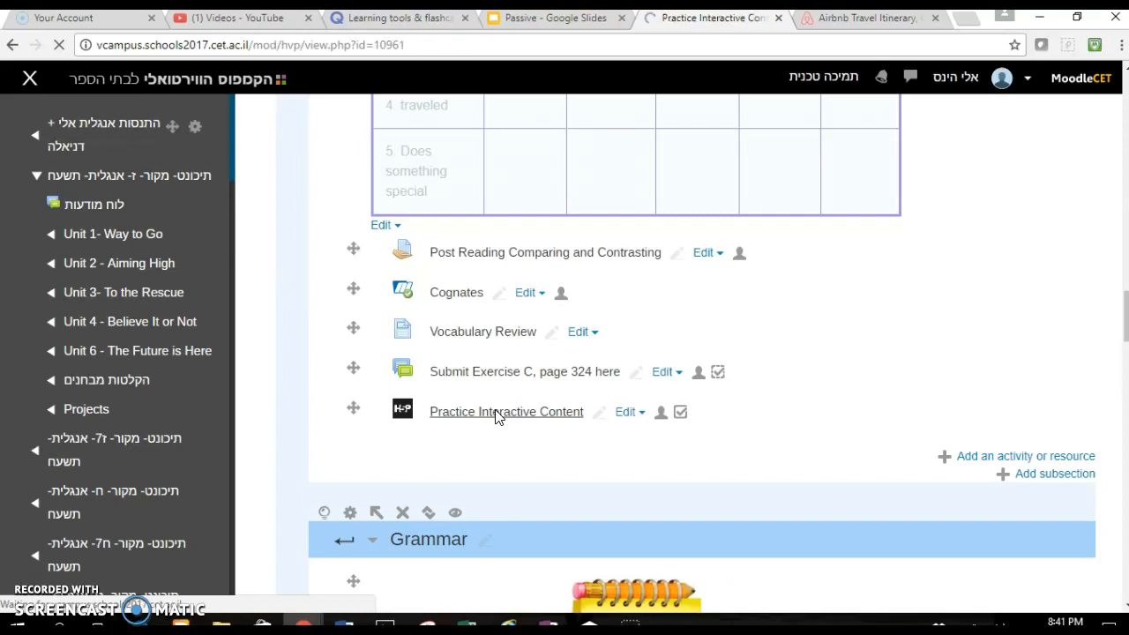
scroll(495, 411, down, 5)
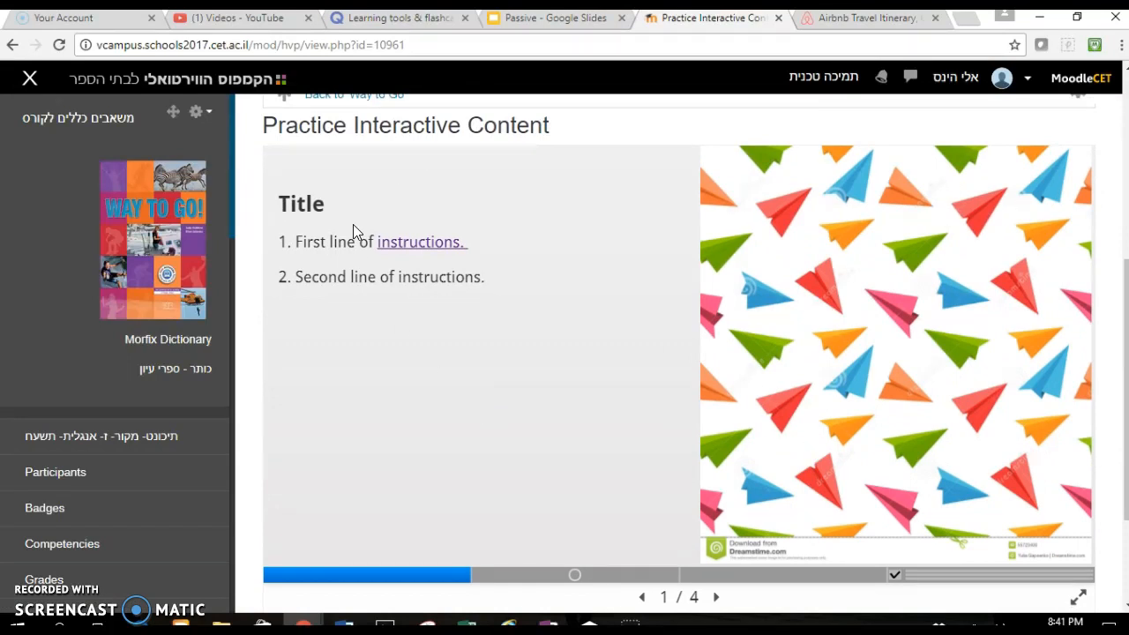
click(419, 247)
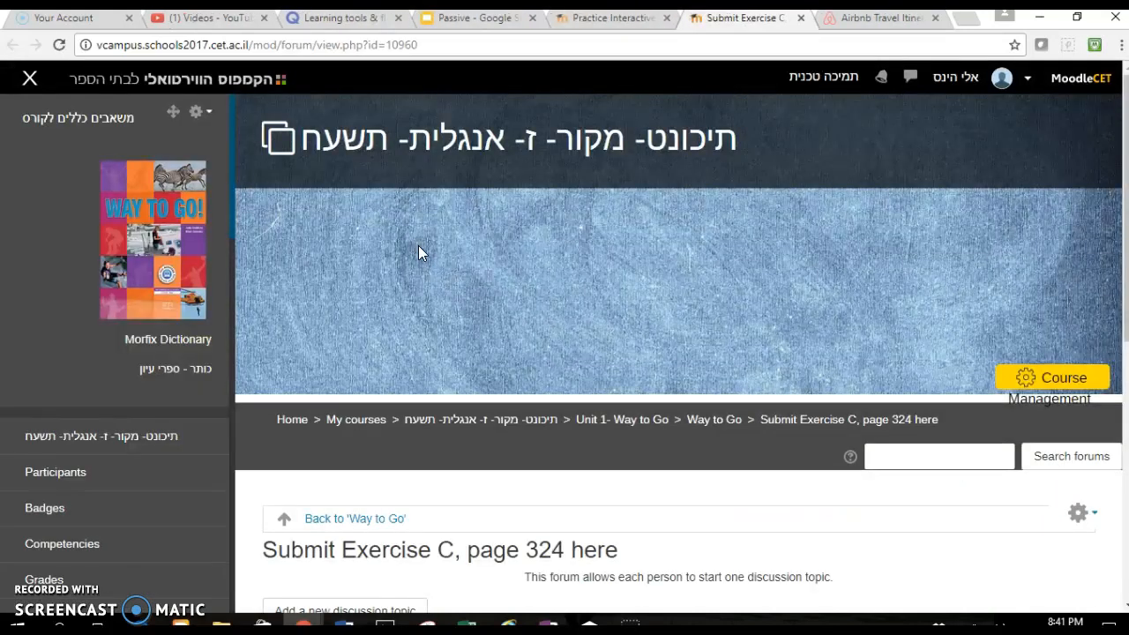
click(596, 24)
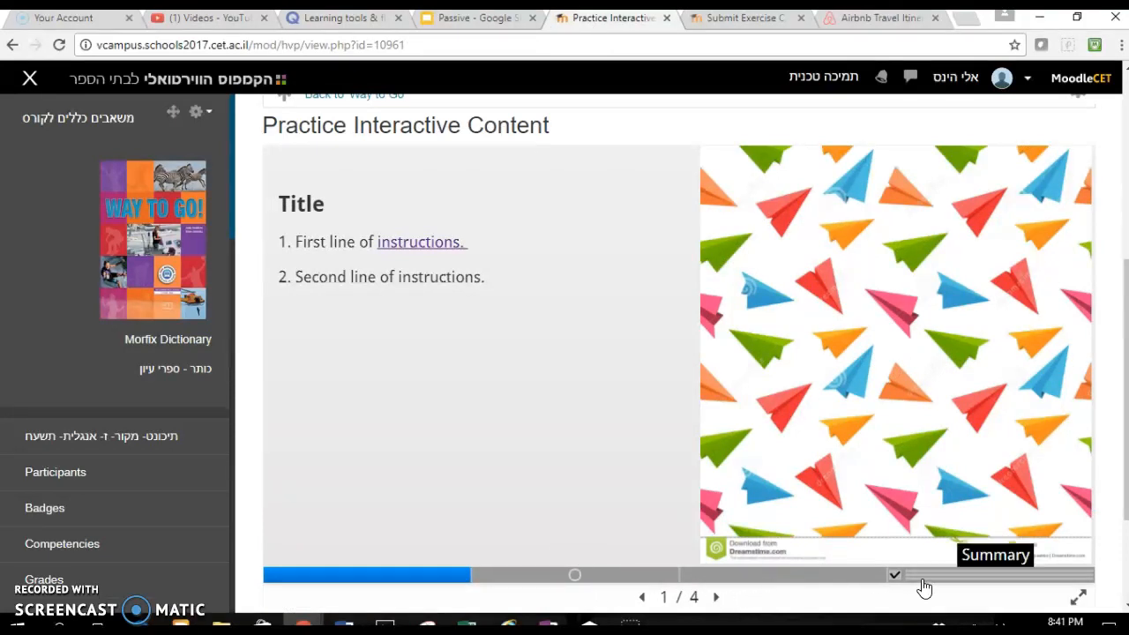
- Go to the second slide, answer the first blank with "am walking", check, and retry
click(717, 599)
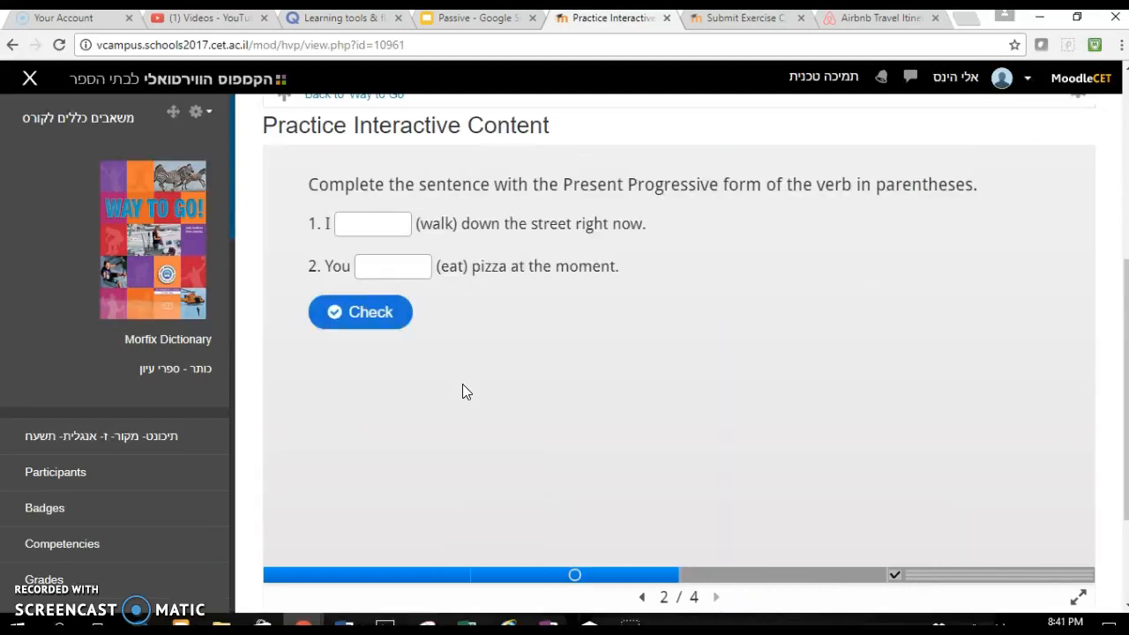
click(370, 224)
text(am walking)
click(380, 312)
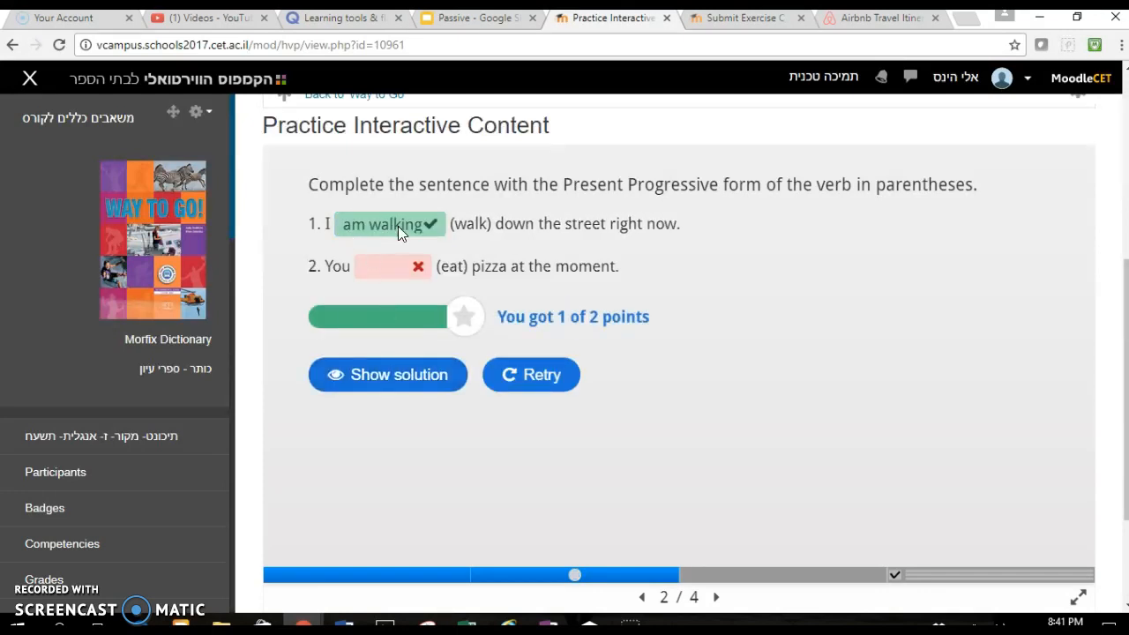
click(527, 374)
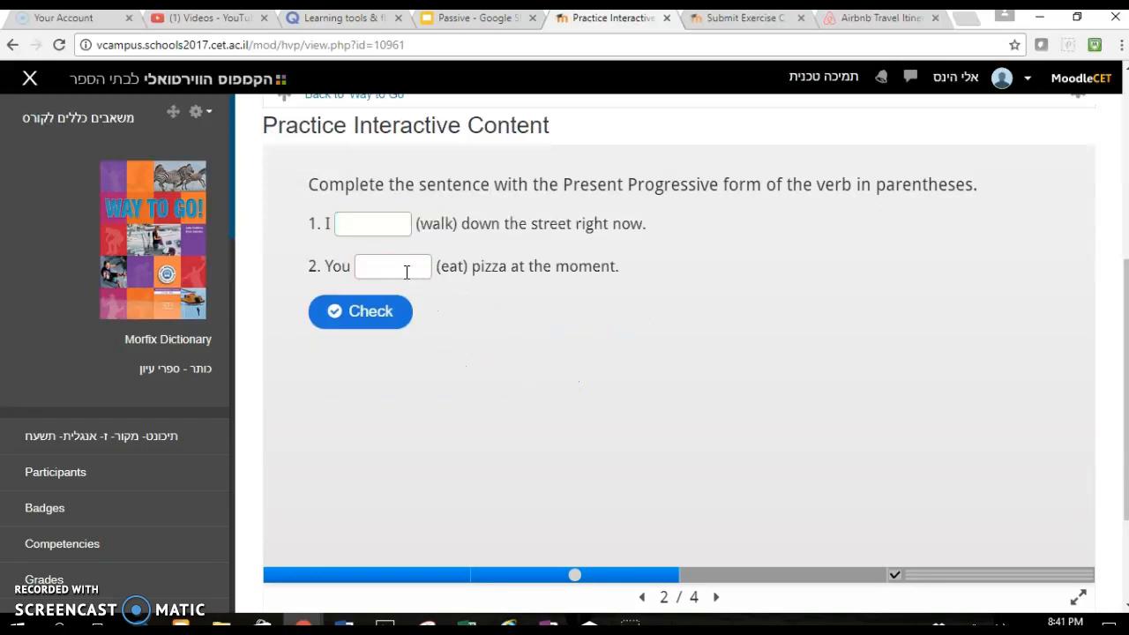
- Fill the blanks with "am walking" and "are eating" and check the answers
click(360, 215)
text(am walking)
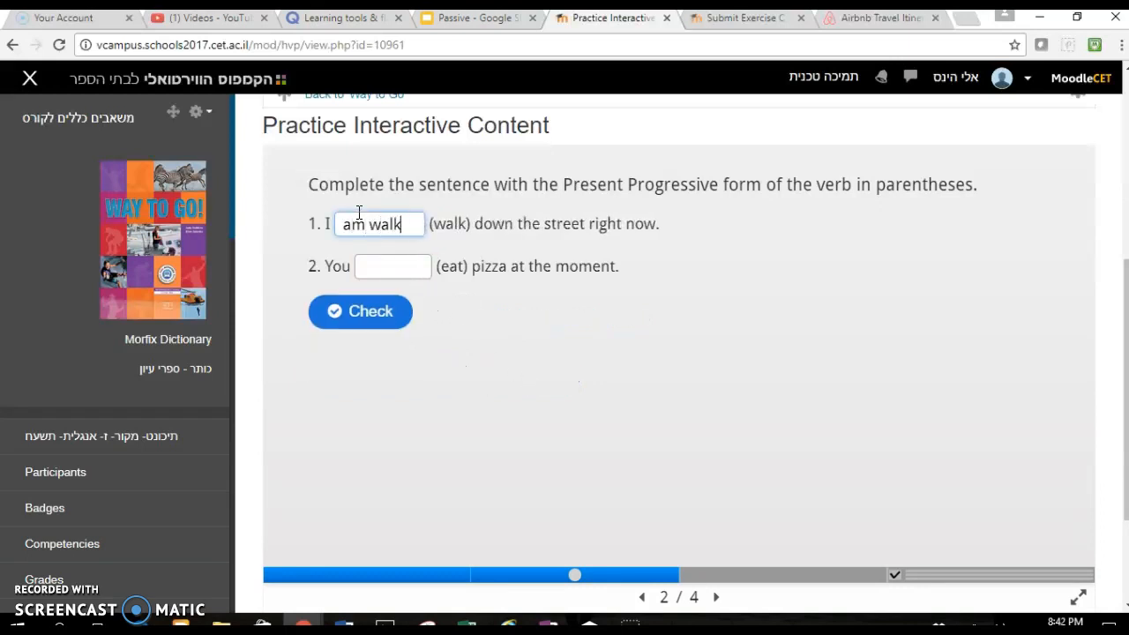
click(366, 266)
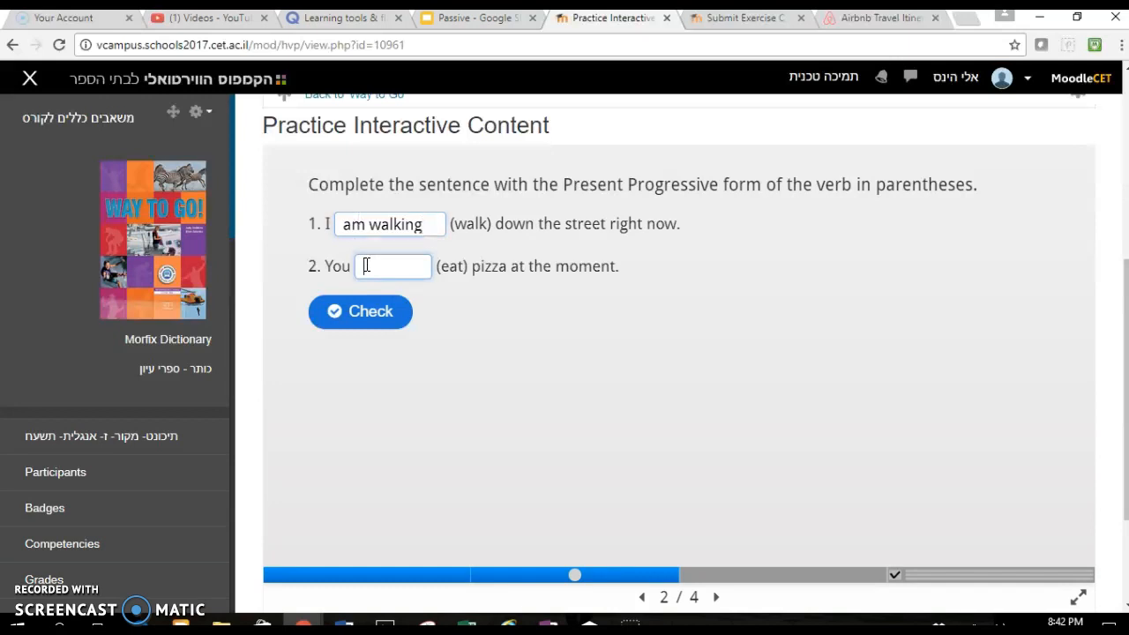
text(are eating)
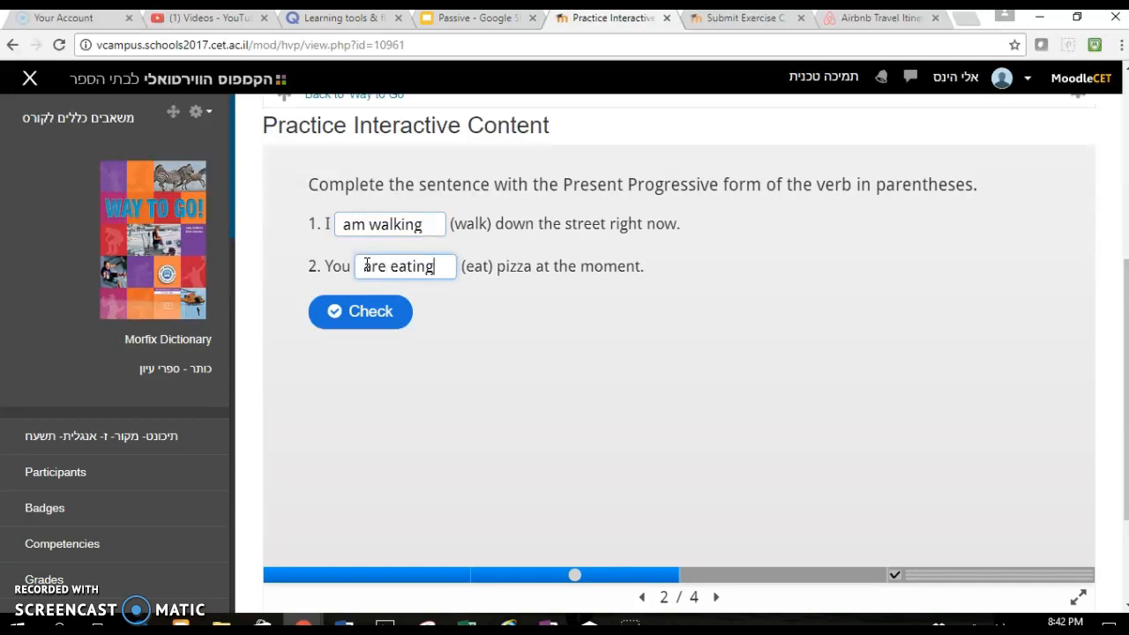
click(374, 313)
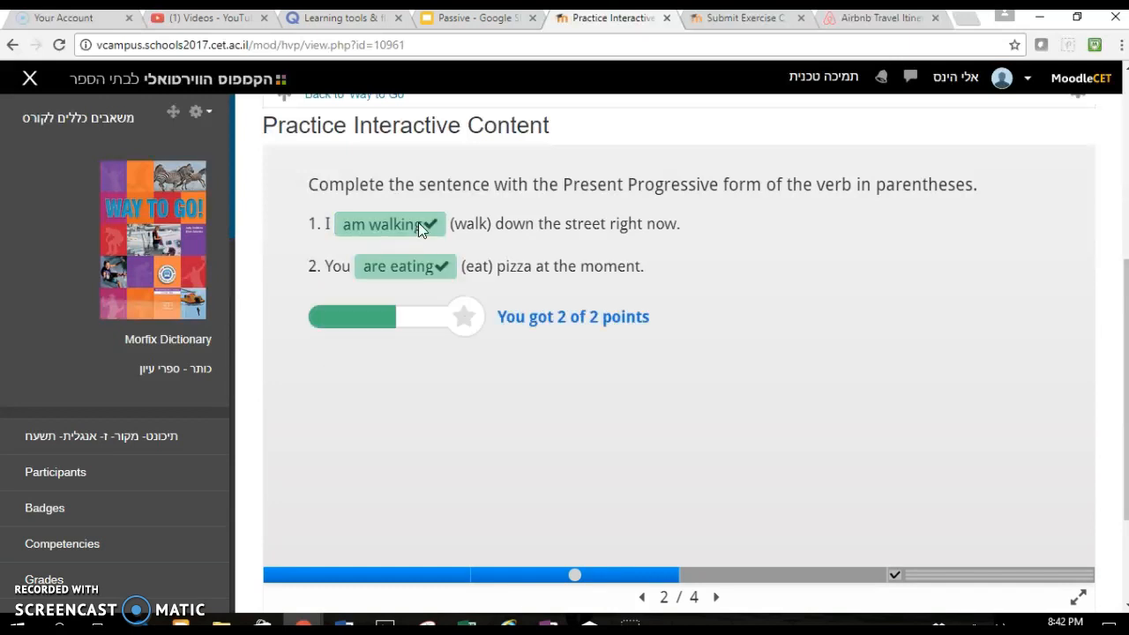
- Go to the third slide and test the assignment link, then return to the activity tab
click(716, 597)
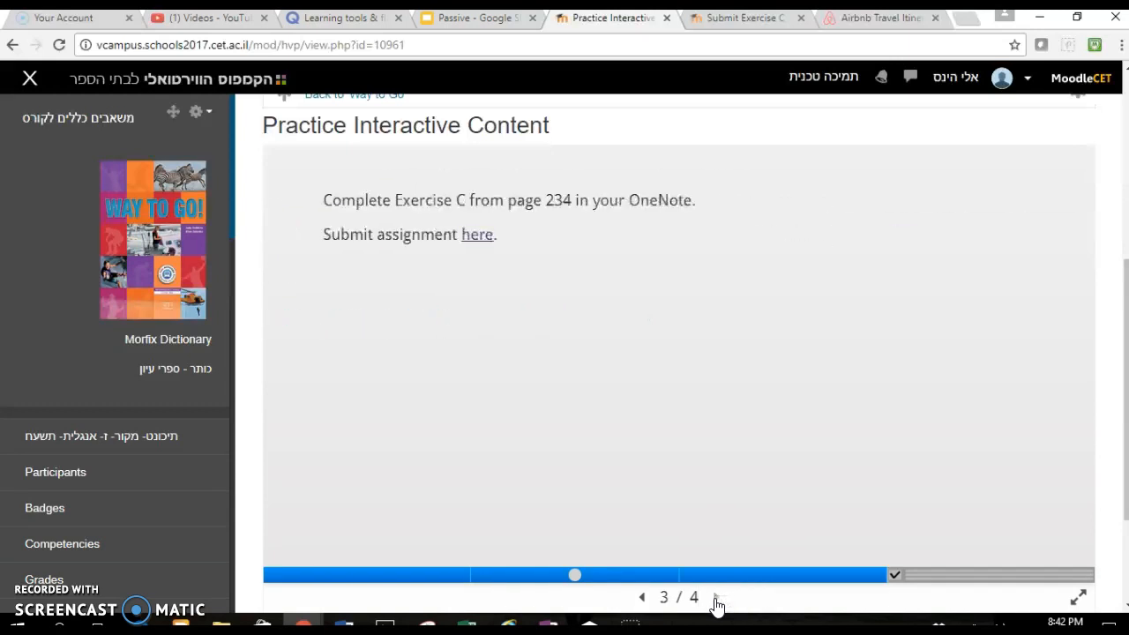
click(475, 237)
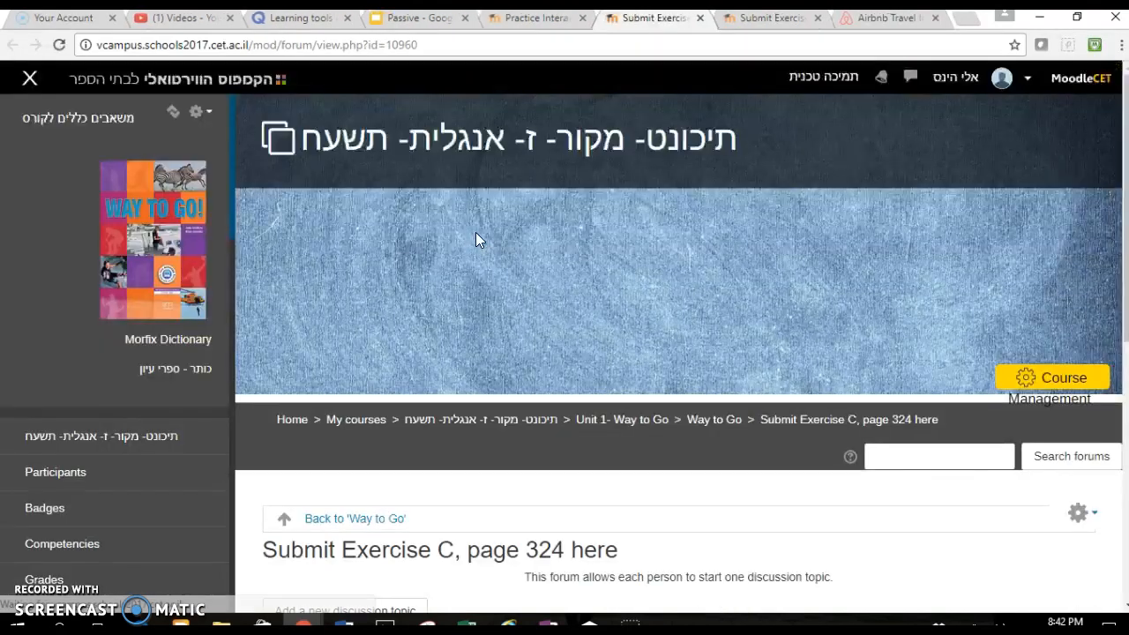
scroll(593, 414, down, 3)
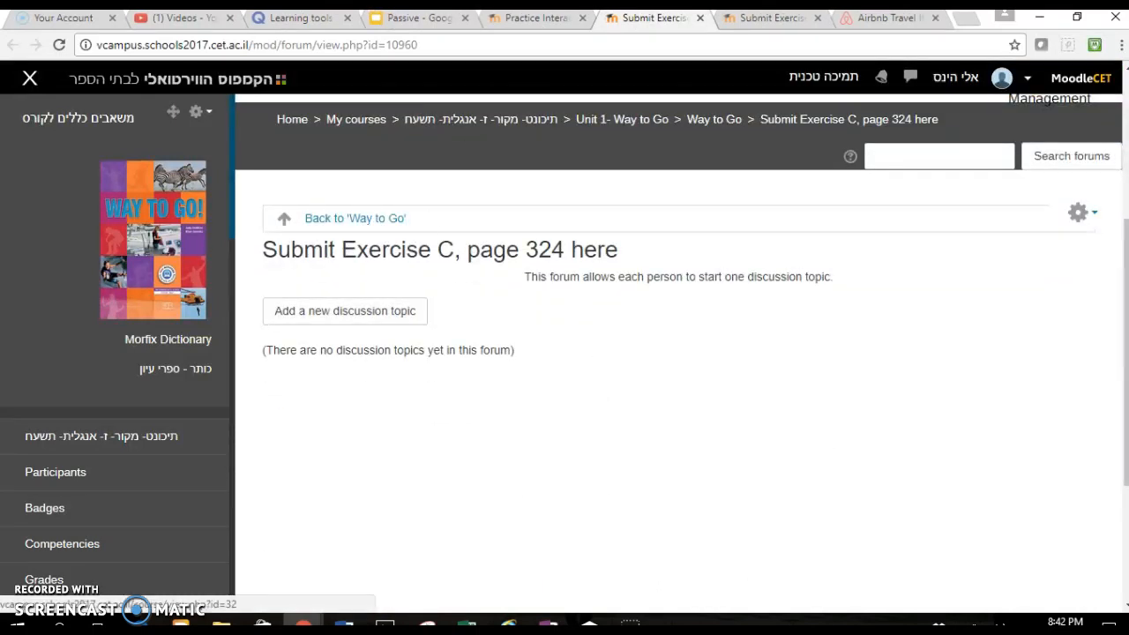
click(520, 25)
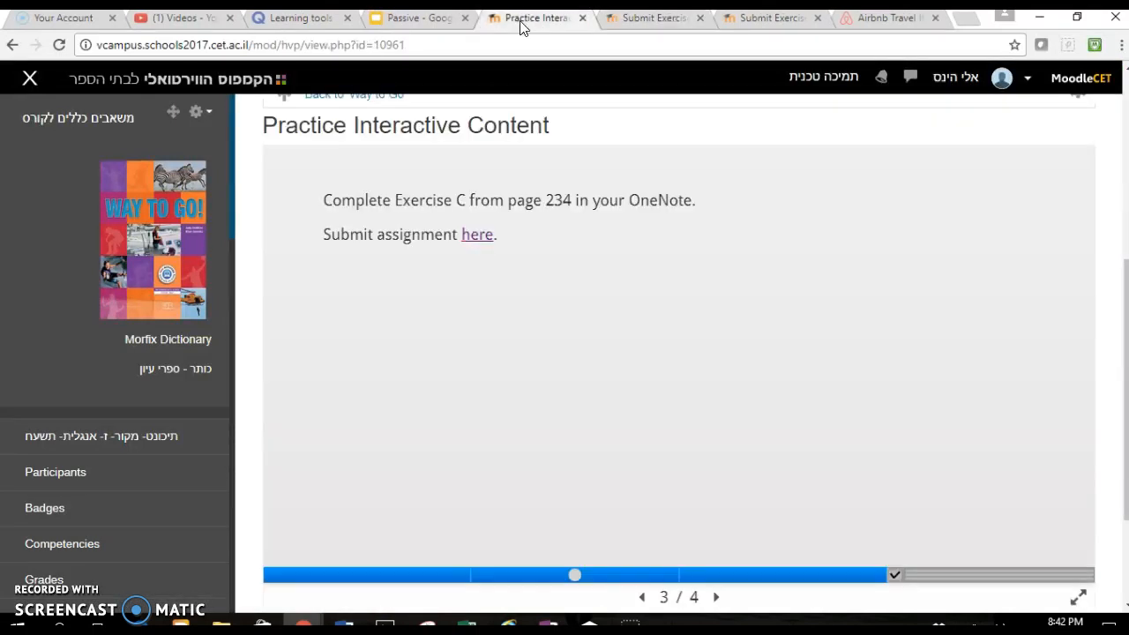
- Open the summary slide and show the solutions
click(718, 601)
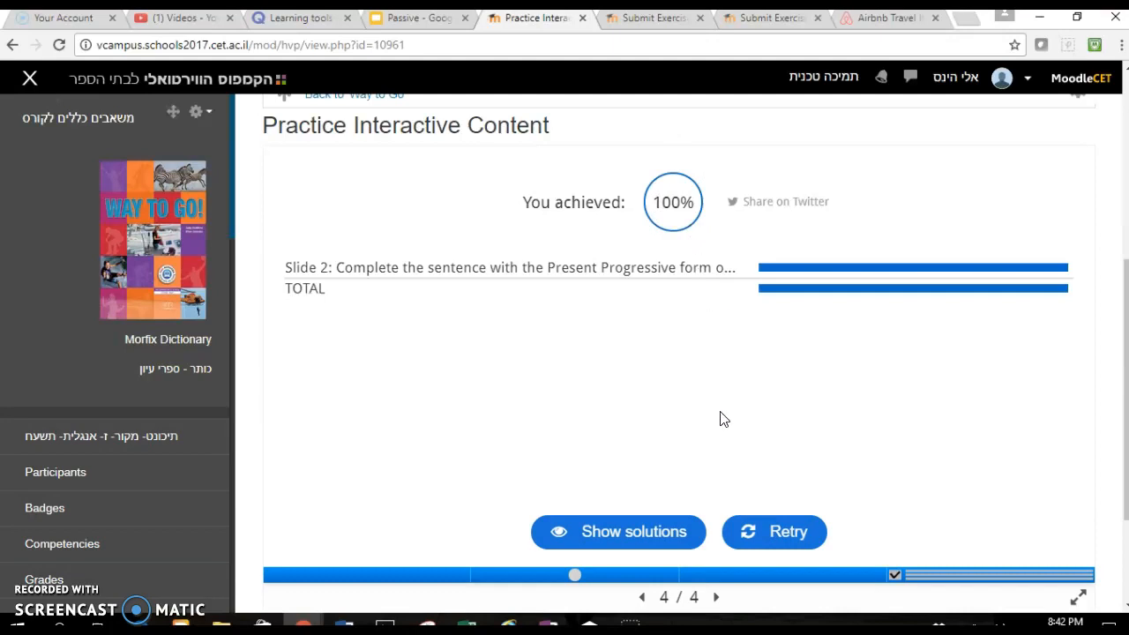
click(613, 546)
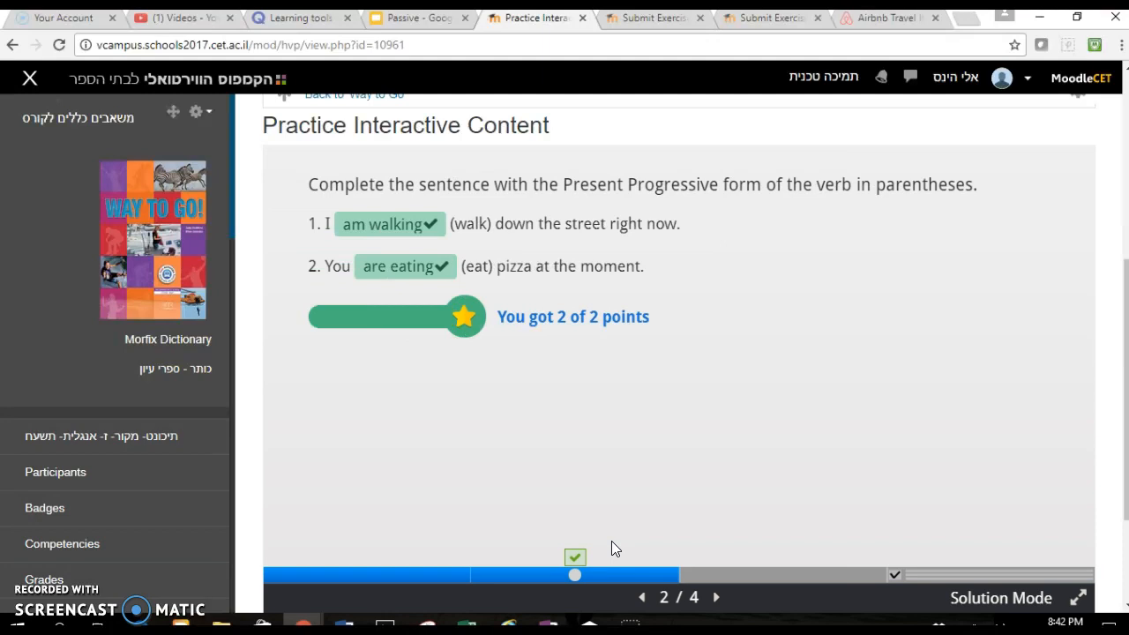
scroll(610, 545, down, 1)
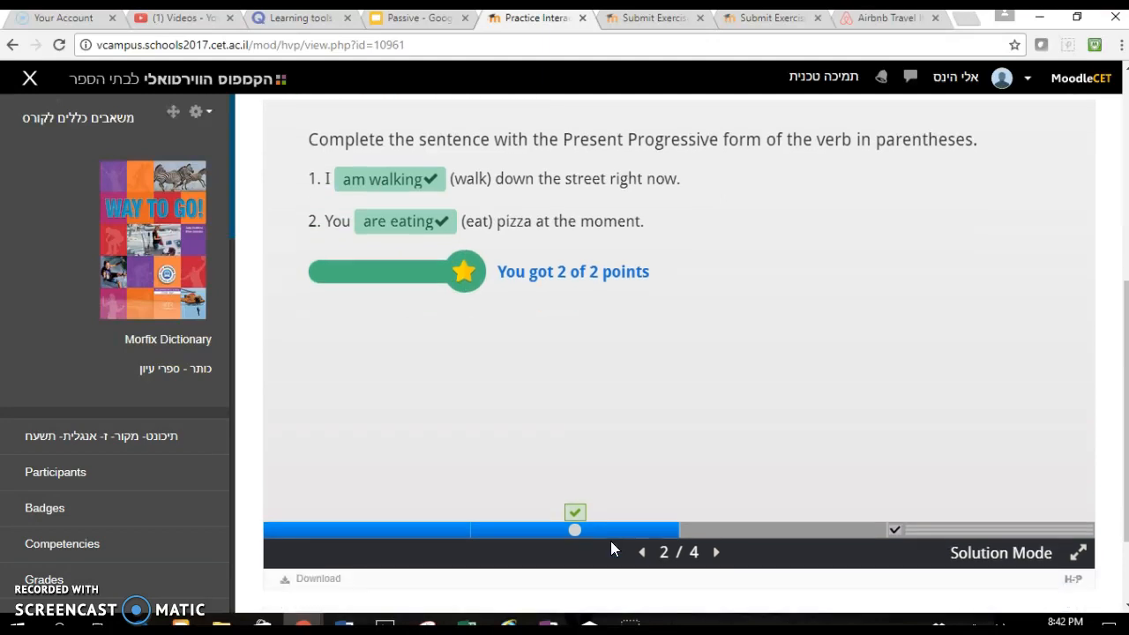